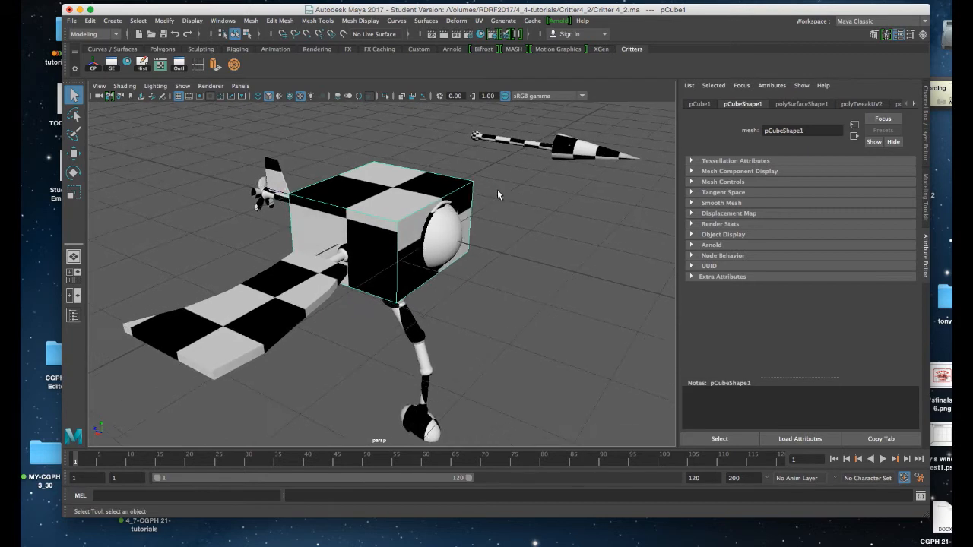
Step: Examine the checker-textured critter model from several angles, including its detached rod-and-cone part and tail fin
mouse_move(433, 197)
left_mouse_down("alt")
mouse_move(456, 195)
mouse_move(426, 199)
left_mouse_up("alt")
middle_click_drag(426, 199, 453, 201, "alt")
right_click_drag(452, 202, 475, 173, "alt")
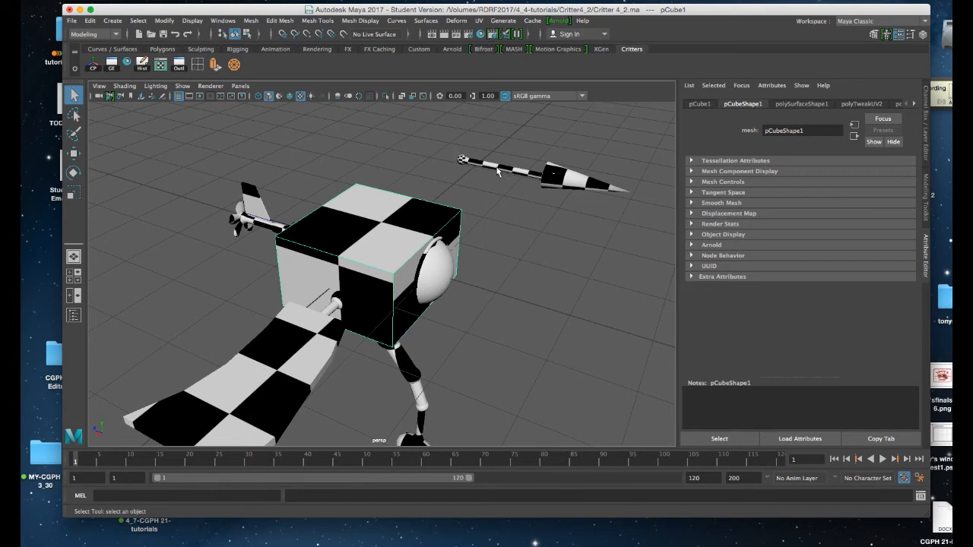
left_click_drag(503, 172, 318, 175, "alt")
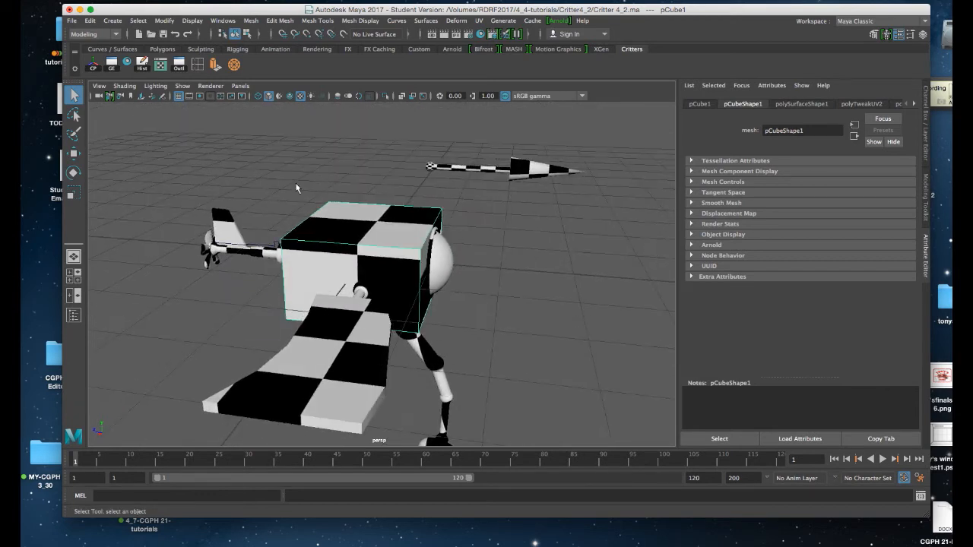
left_click_drag(314, 249, 368, 239, "alt")
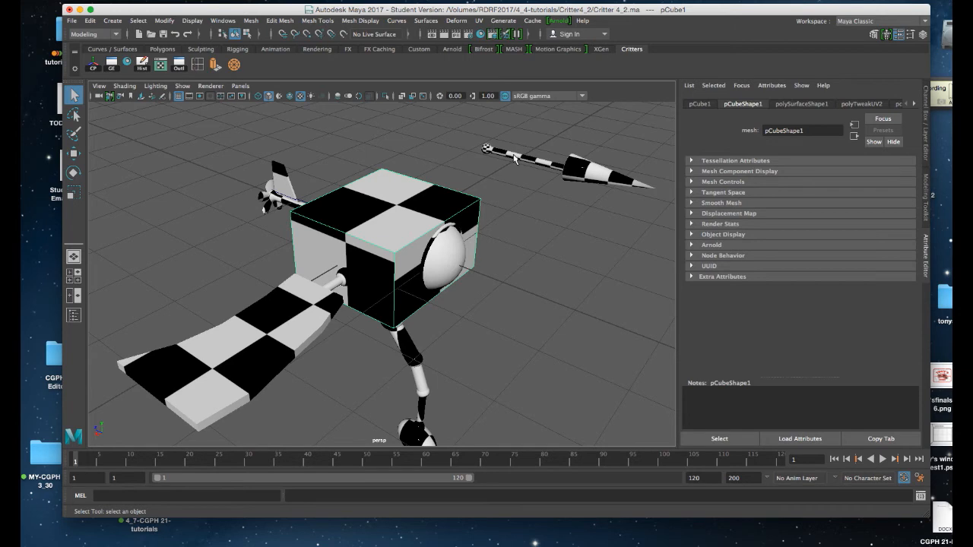
left_click_drag(322, 162, 380, 159, "alt")
left_click(459, 141)
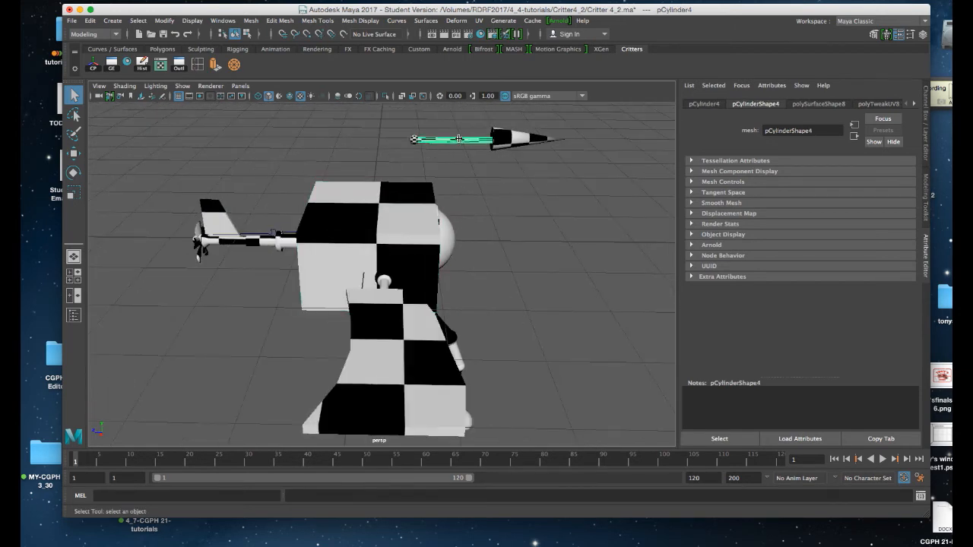
left_click(226, 229)
left_click_drag(225, 230, 294, 238, "alt")
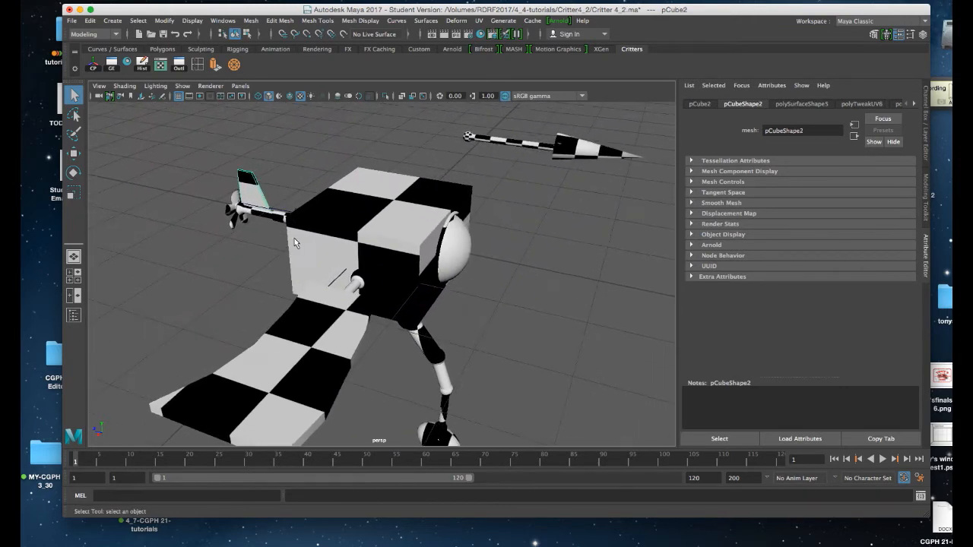
Step: Select the critter's cube body and display its UVs in the UV Editor
mouse_move(378, 216)
left_mouse_down("alt")
mouse_move(363, 223)
mouse_move(383, 220)
mouse_move(373, 223)
mouse_move(380, 251)
mouse_move(393, 215)
left_mouse_up("alt")
left_click(388, 217)
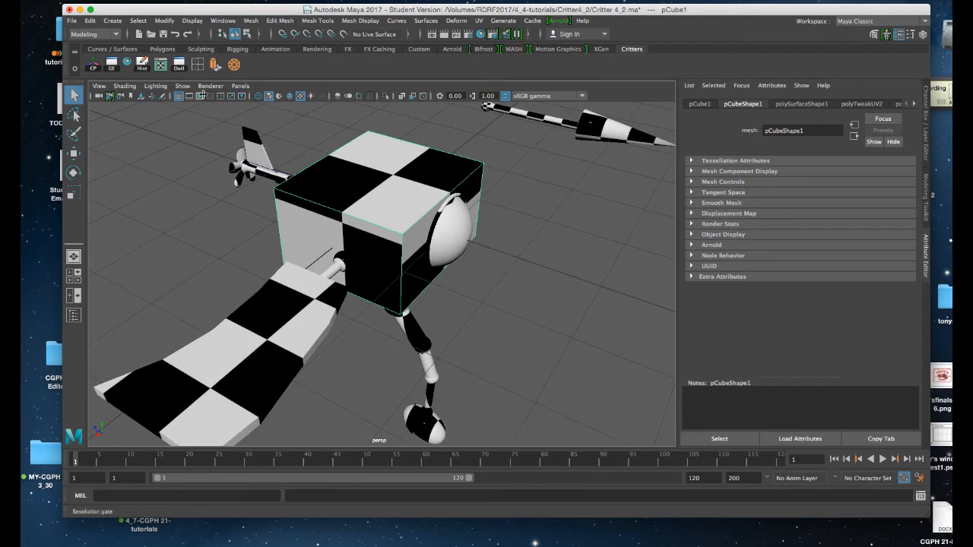
left_click(160, 65)
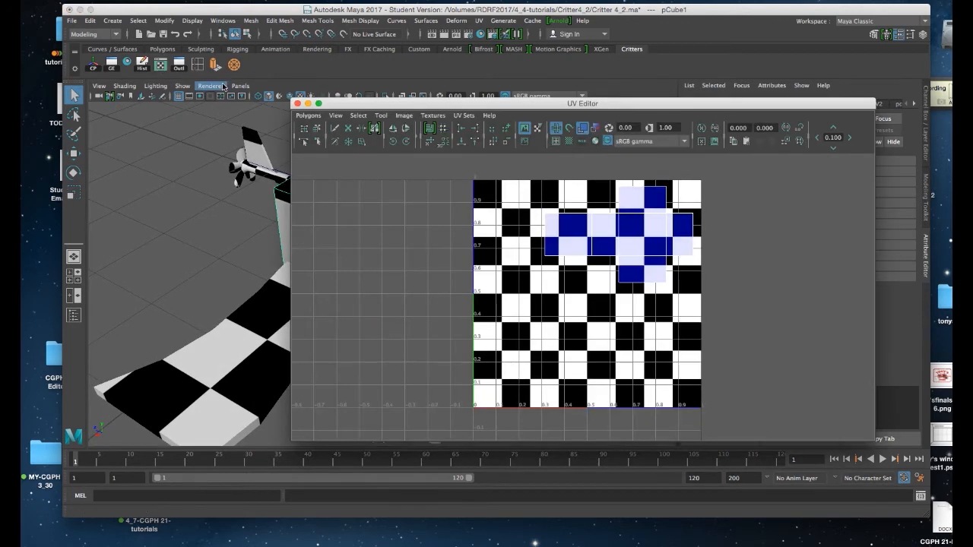
left_click_drag(379, 103, 346, 145)
Step: Apply an Automatic UV projection to the critter's cube body
key("space")
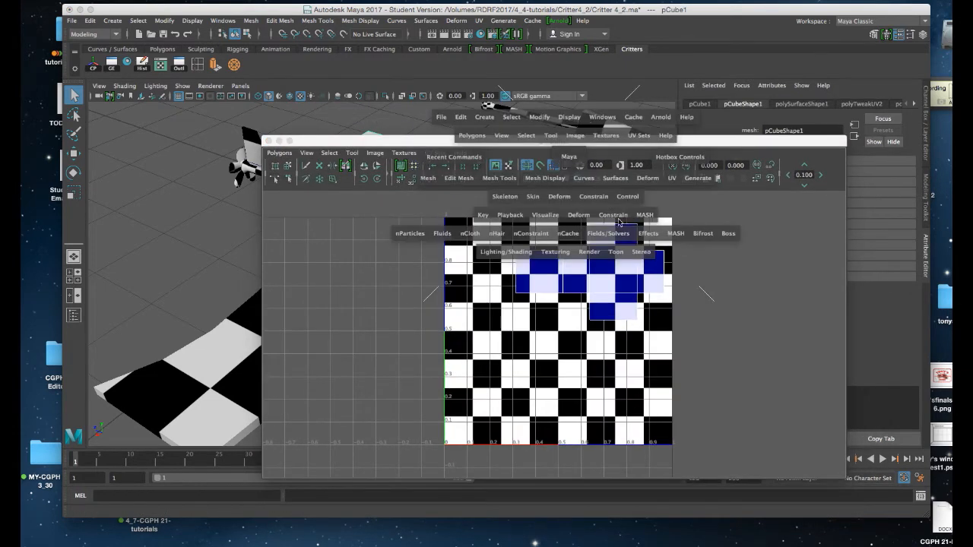
key("space")
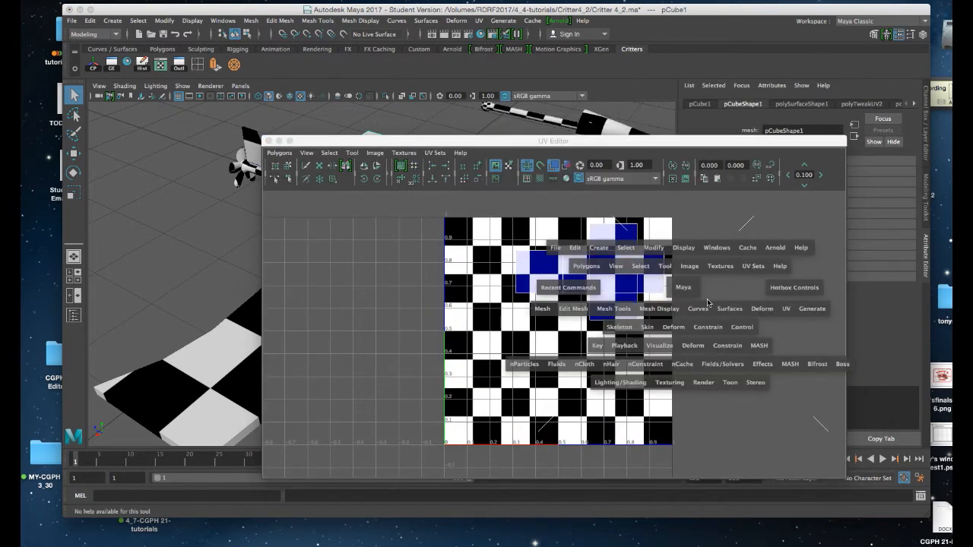
left_click(785, 311)
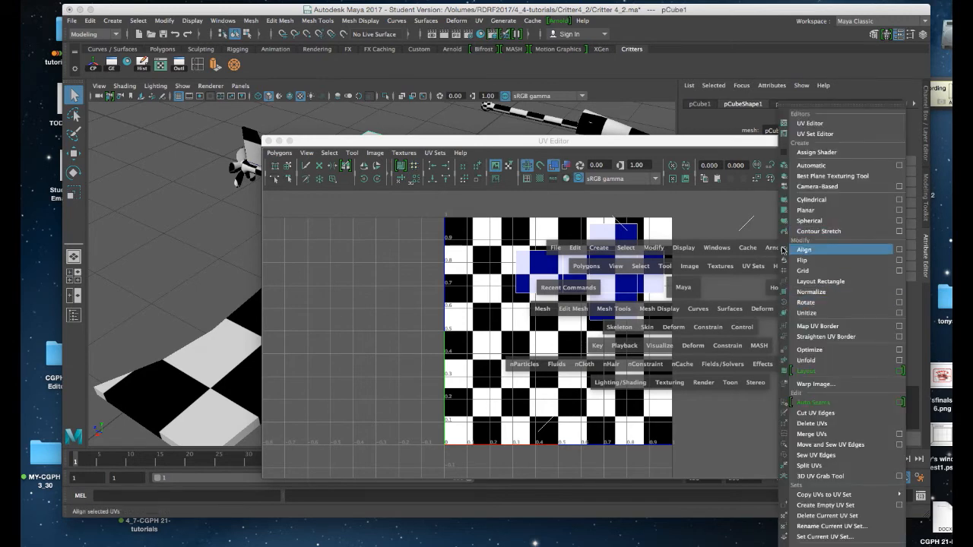
left_click(809, 167)
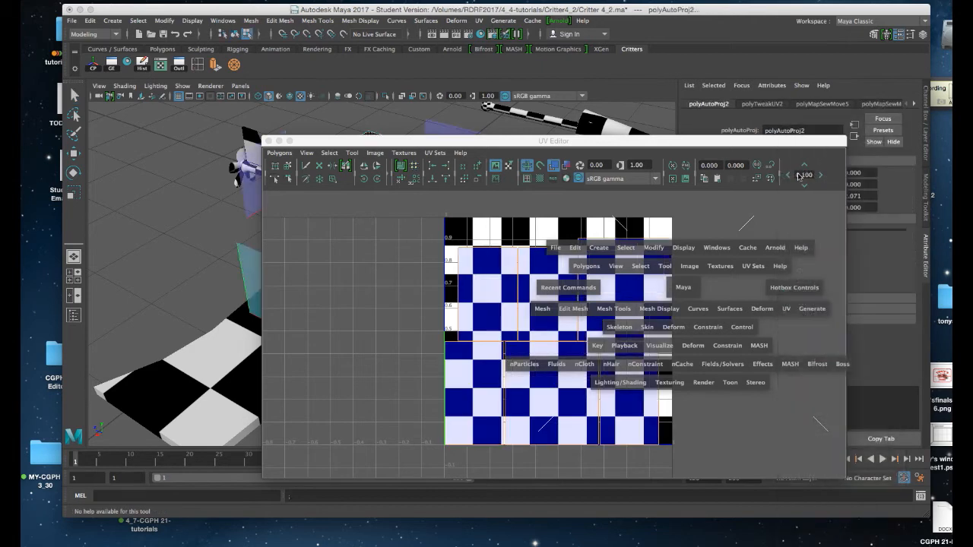
Step: Turn off the checker texture image in the UV Editor so only the cube's UV shells show
left_click_drag(364, 142, 548, 123)
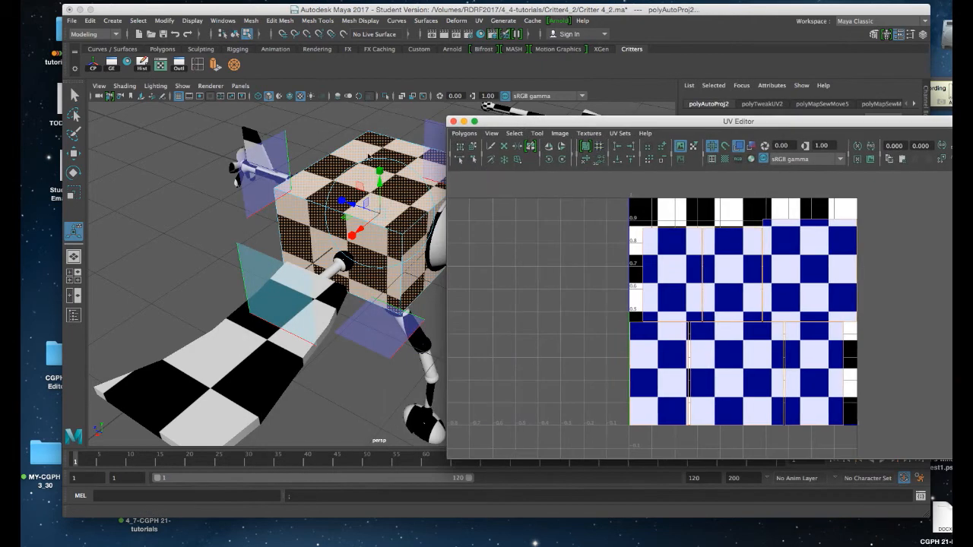
scroll(384, 184, "up", 5)
right_click_drag(385, 184, 397, 184, "alt")
left_click_drag(396, 184, 374, 162, "alt")
left_click_drag(779, 123, 674, 107)
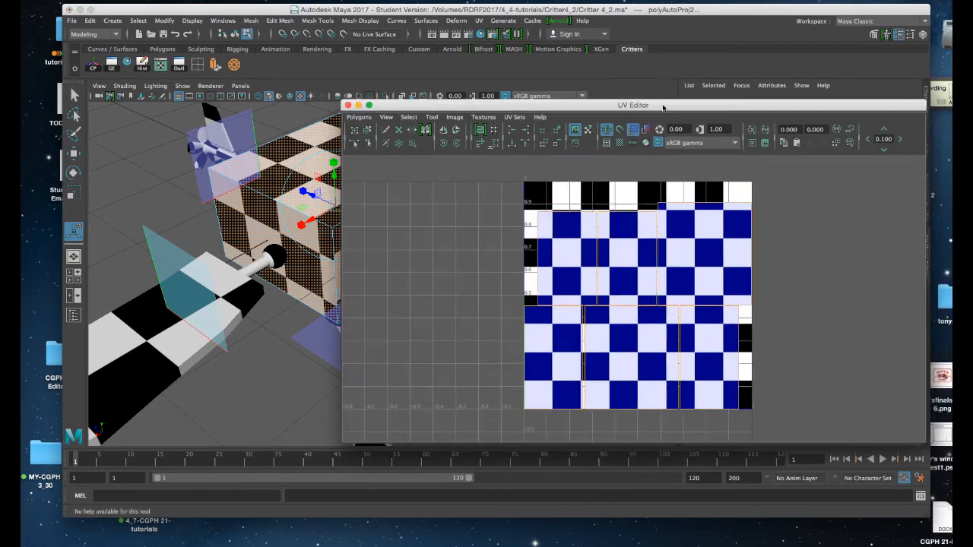
left_click(576, 129)
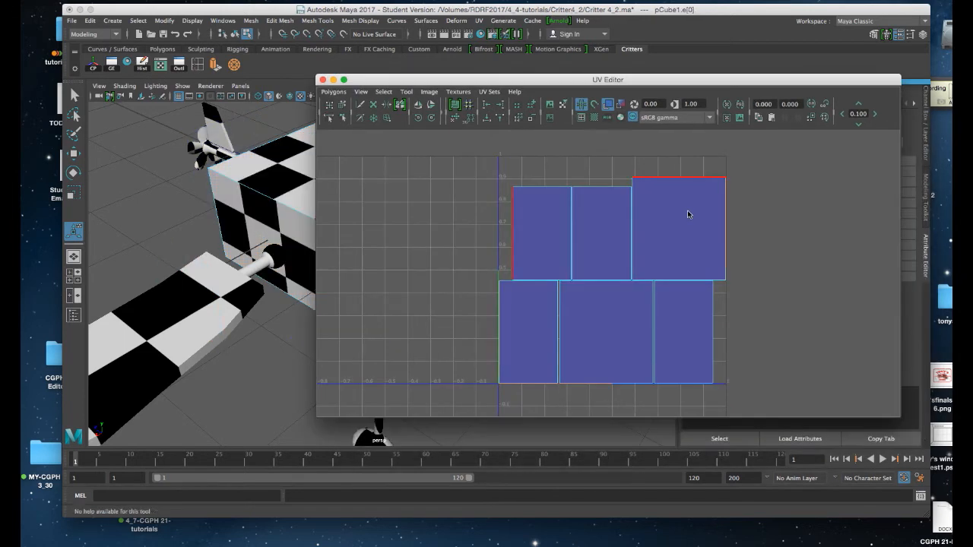
Step: In edge mode, select the right edge of the large upper-right UV shell and Move and Sew its matching face onto it
left_click(688, 214)
right_click(689, 214)
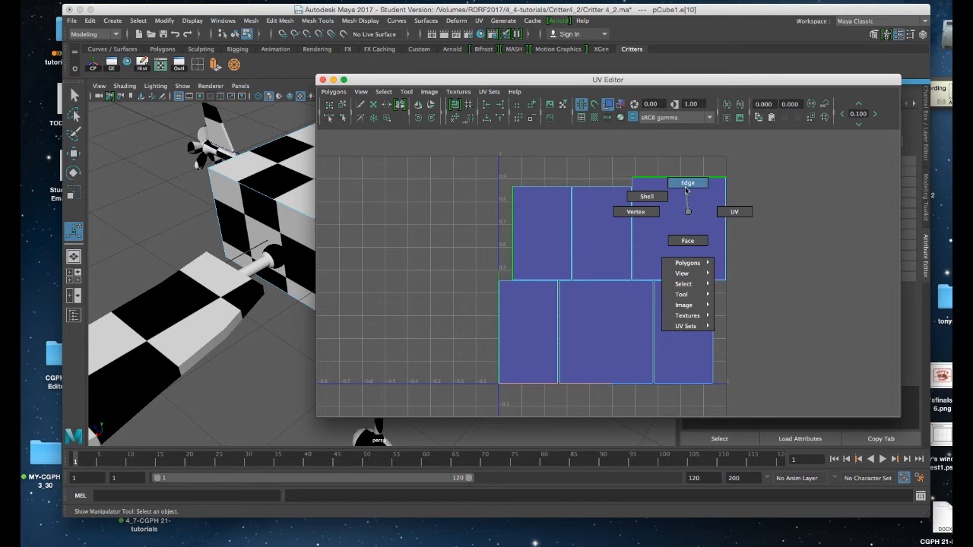
left_click(688, 183)
left_click_drag(708, 203, 736, 220)
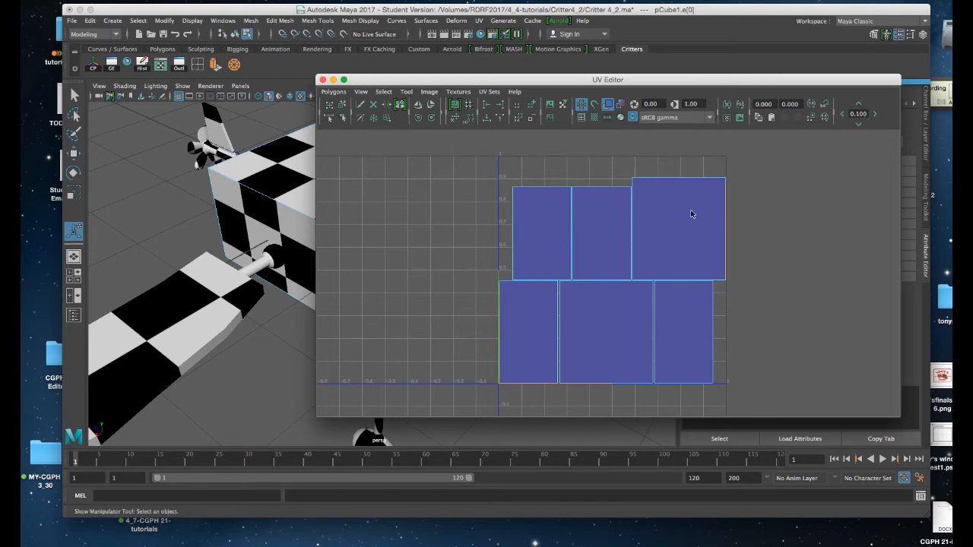
left_click(333, 91)
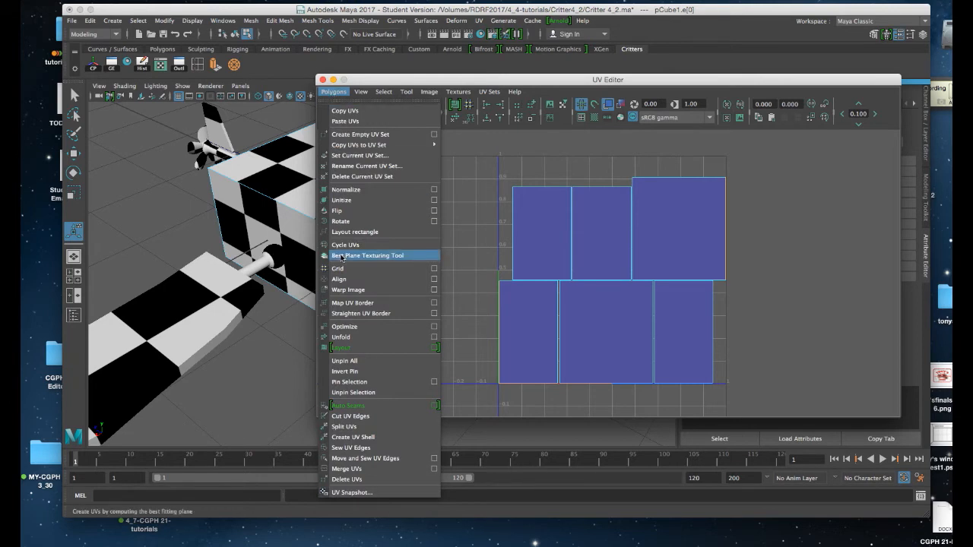
left_click(339, 459)
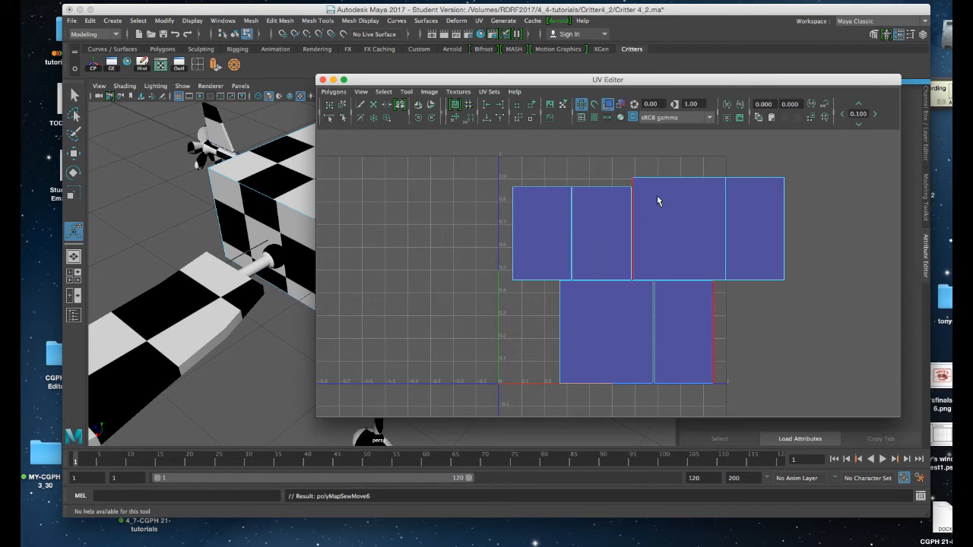
Step: Select the top edge of the large upper-right shell and Move and Sew the matching face above it
left_click_drag(663, 158, 696, 202)
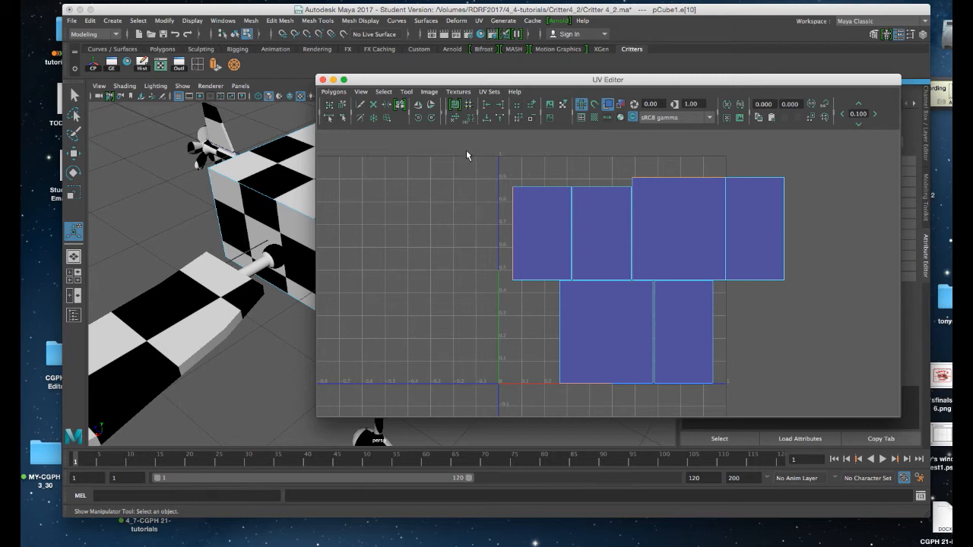
left_click(442, 116)
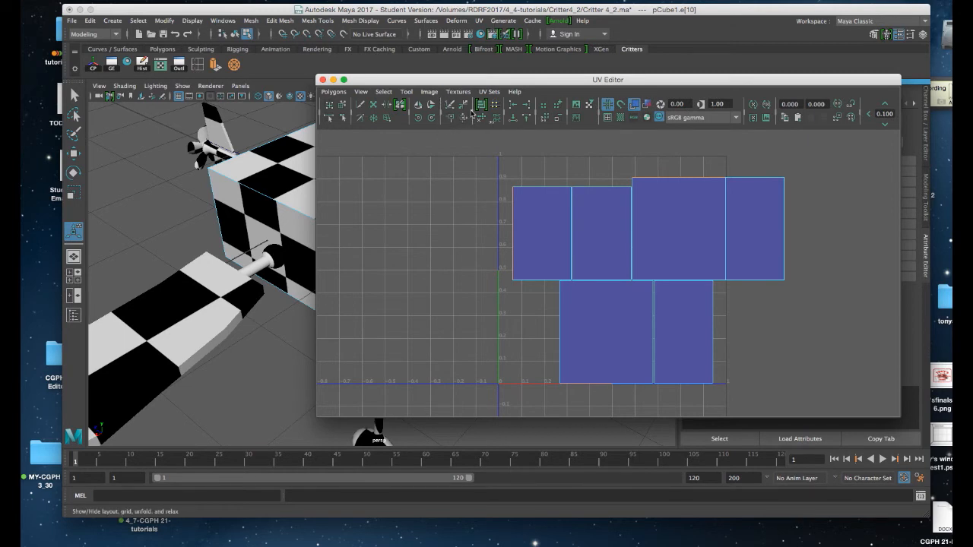
left_click(473, 116)
left_click(472, 115)
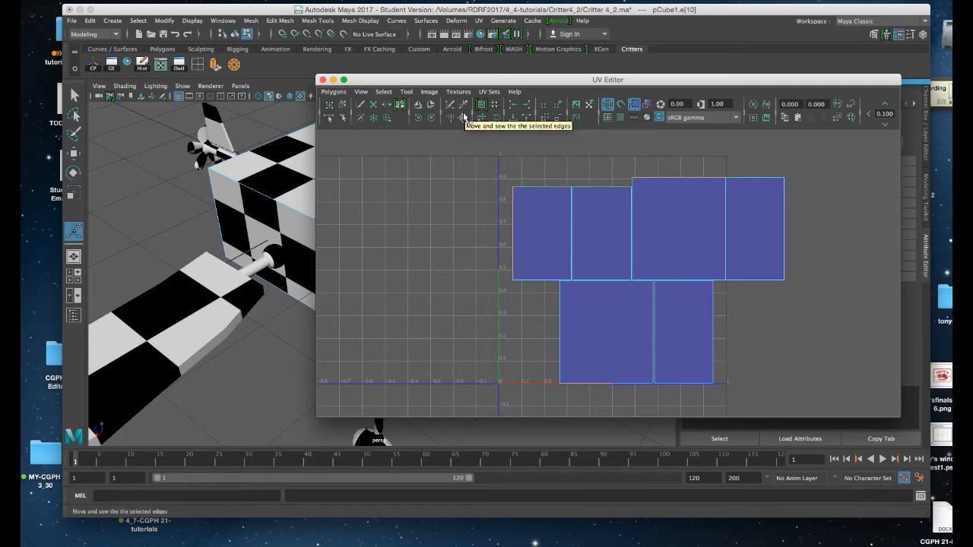
left_click(463, 119)
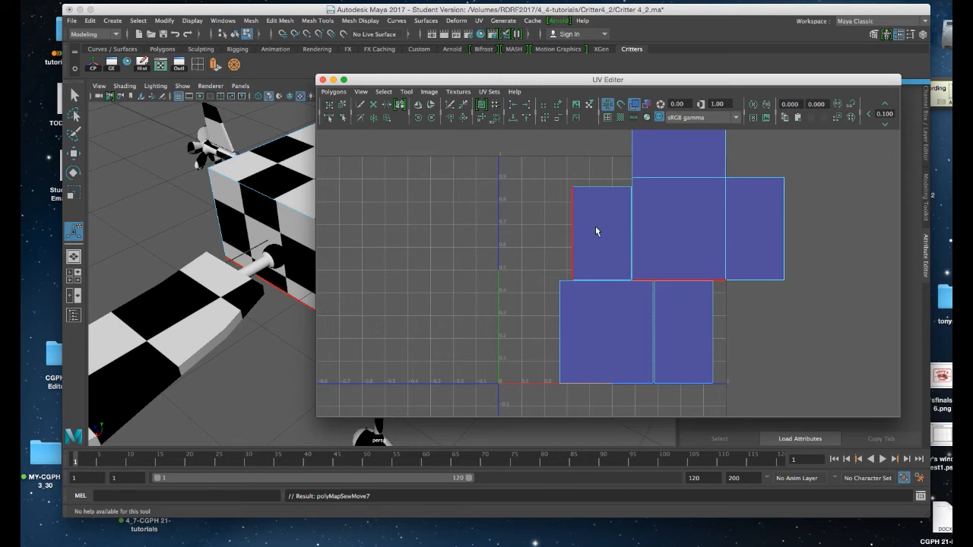
Step: Move and Sew the large shell's bottom edge and its successive left edges to join all cube faces into one cross-shaped shell
left_click(717, 281)
key("g")
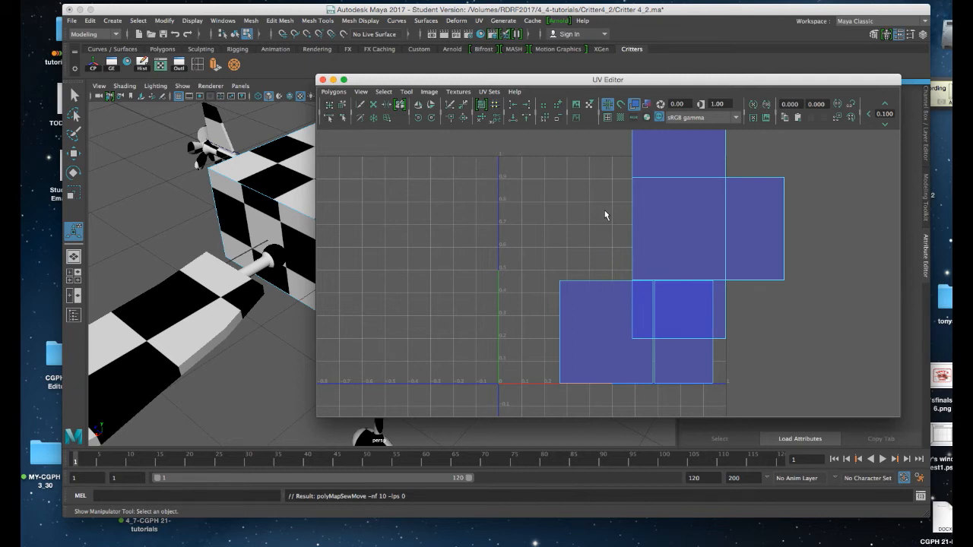
left_click_drag(615, 203, 645, 227)
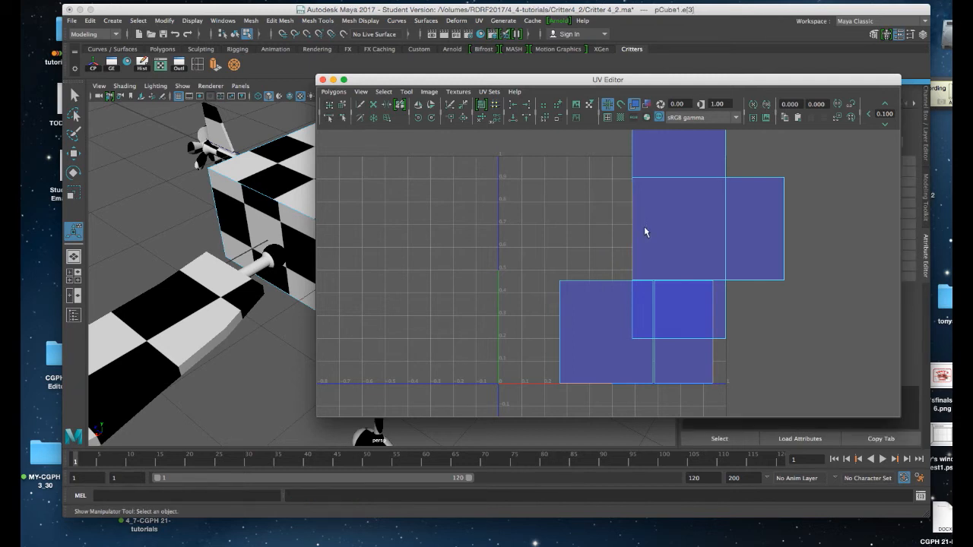
key("g")
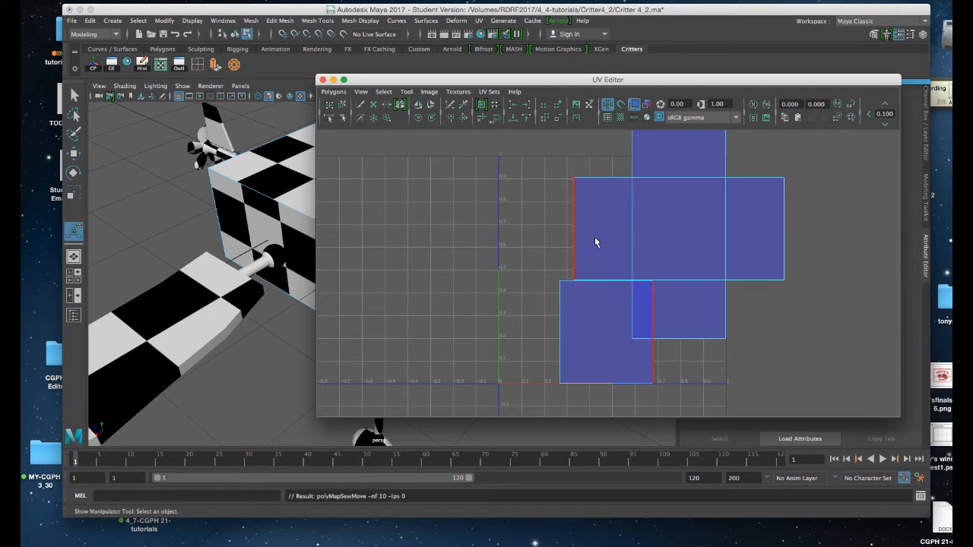
left_click_drag(556, 206, 579, 230)
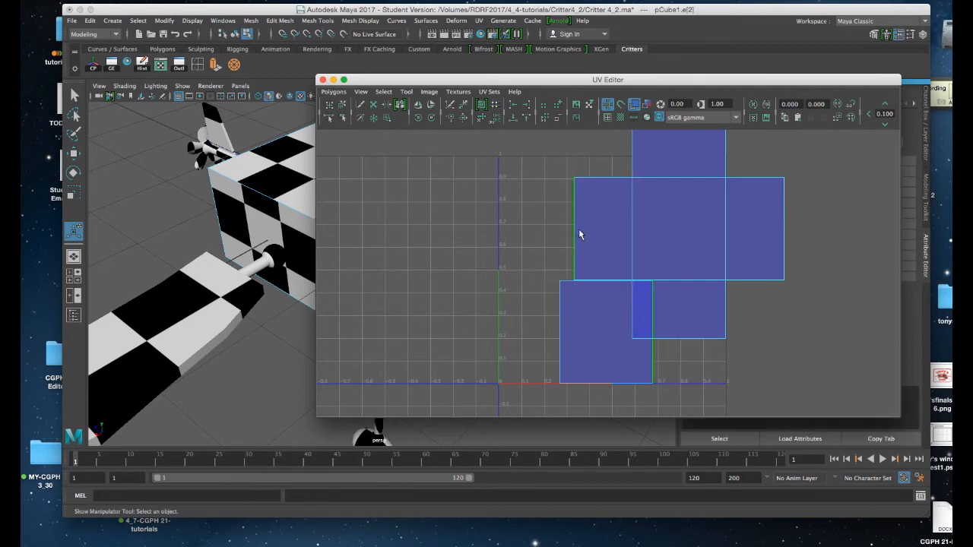
key("g")
Step: Select the whole cross-shaped UV shell and move it outside the 0–1 texture space, into the grid area left of it
right_click(621, 226)
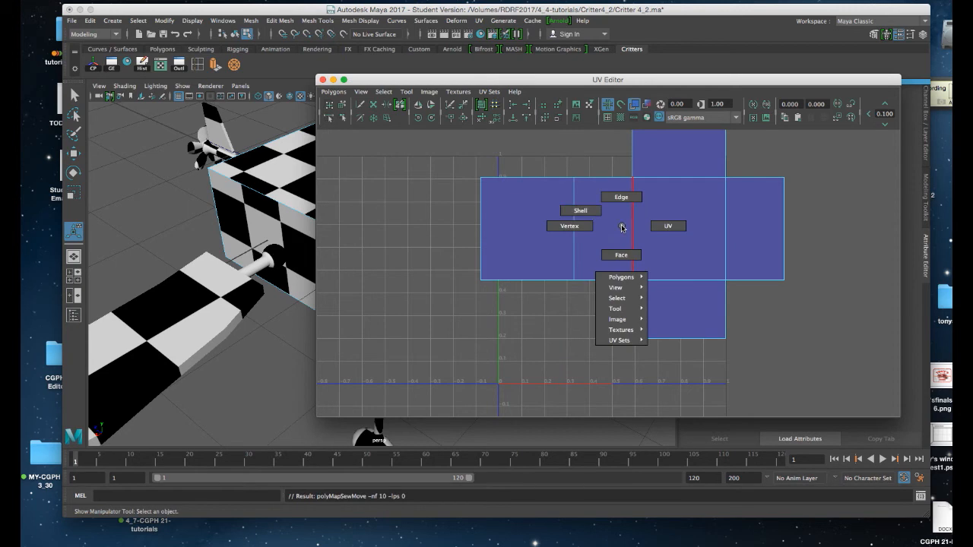
left_click(586, 211)
scroll(647, 232, "down", 3)
key("w")
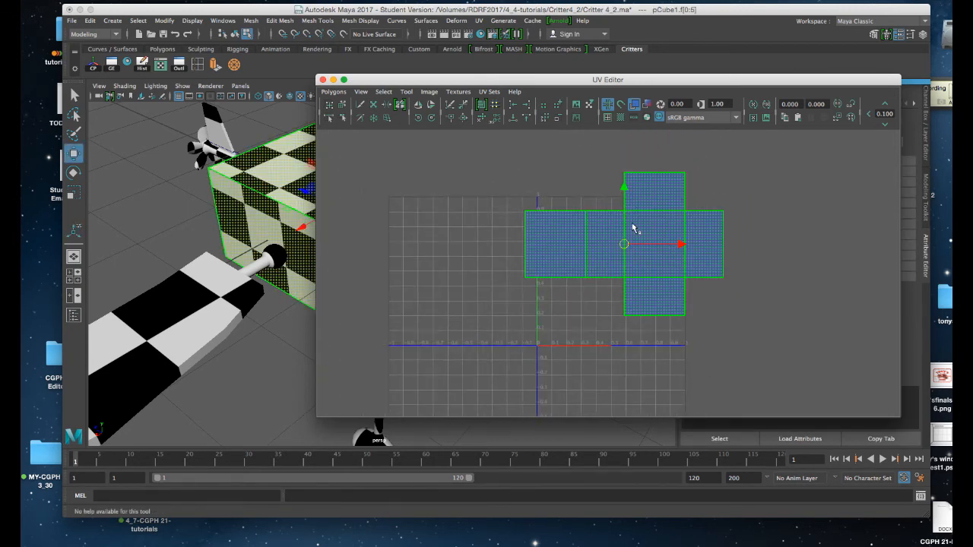
left_click_drag(624, 244, 427, 236)
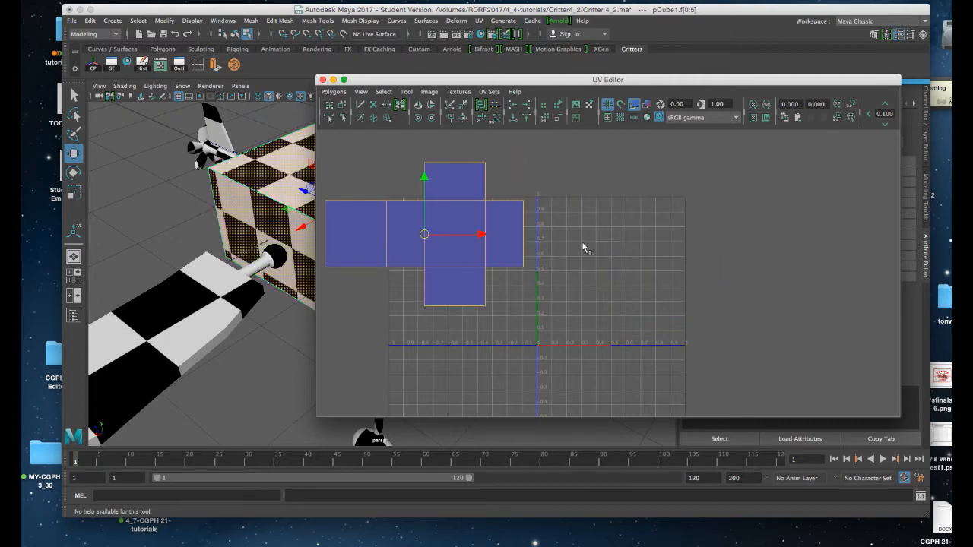
Step: Scale the cross-shaped body shell down uniformly to about 45% of its size
key("r")
left_click_drag(424, 234, 452, 238)
key("w")
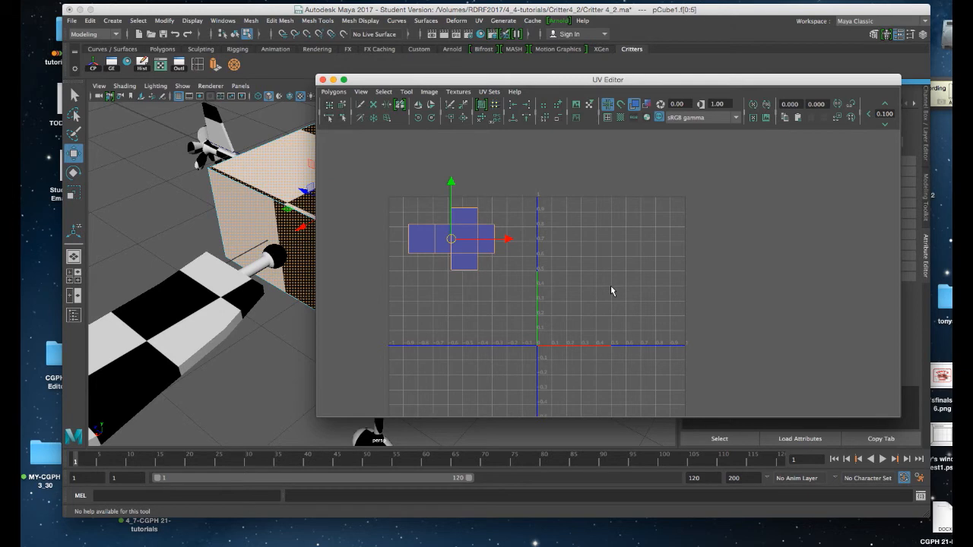
Step: Leave face selection on the cube body and select the wing with its attached joint as an object
right_click_drag(270, 195, 301, 179)
left_click_drag(375, 82, 441, 66)
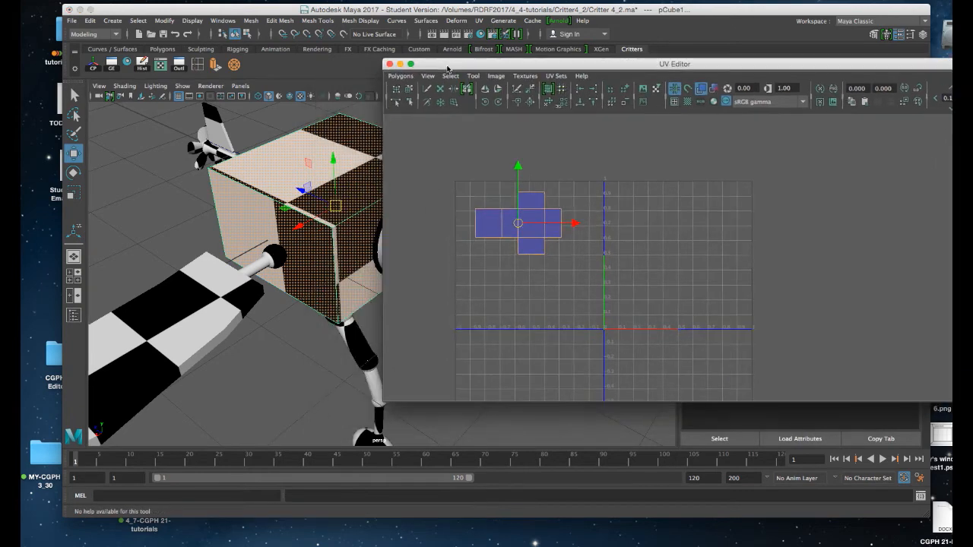
left_click(164, 314)
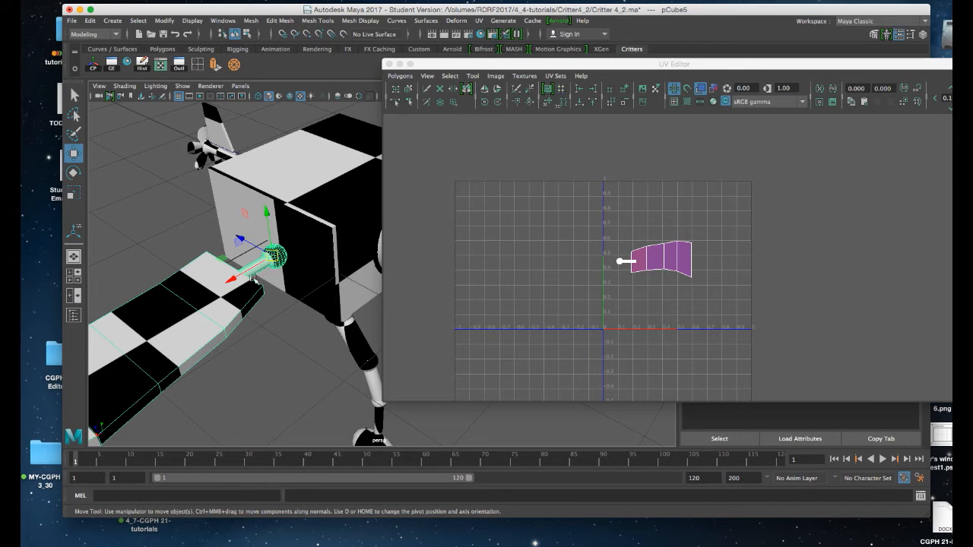
left_click_drag(648, 67, 618, 69)
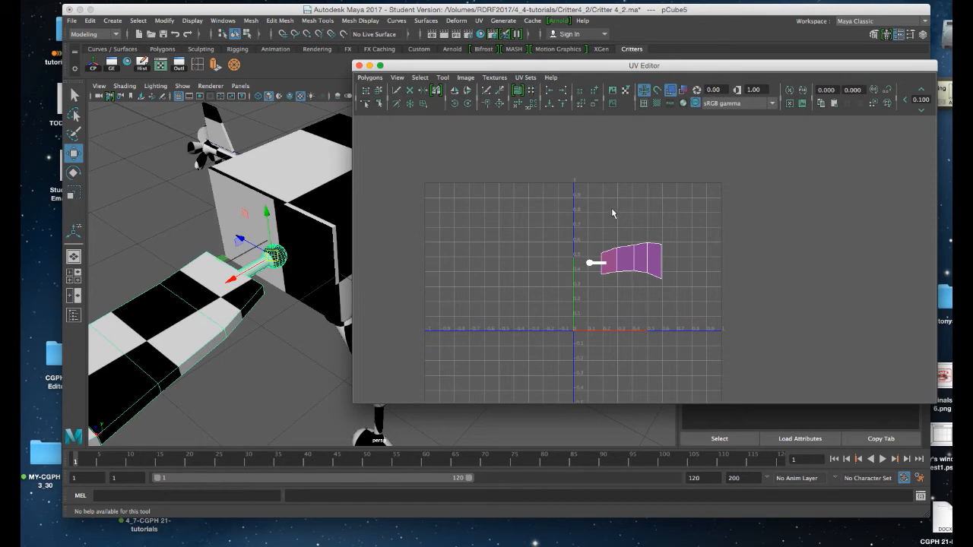
Step: Apply a planar UV projection to the wing from the Y axis, fitted to the bounding box
key("space")
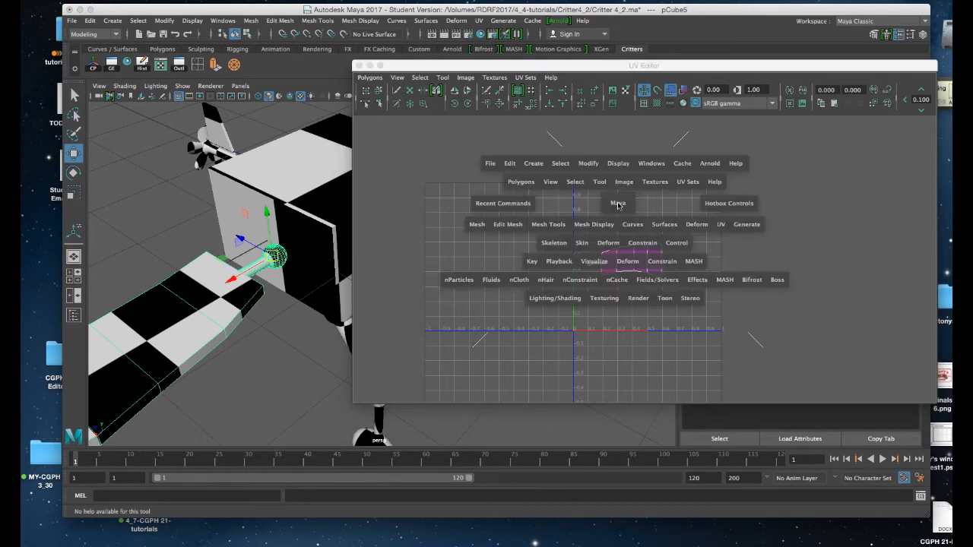
left_click(720, 223)
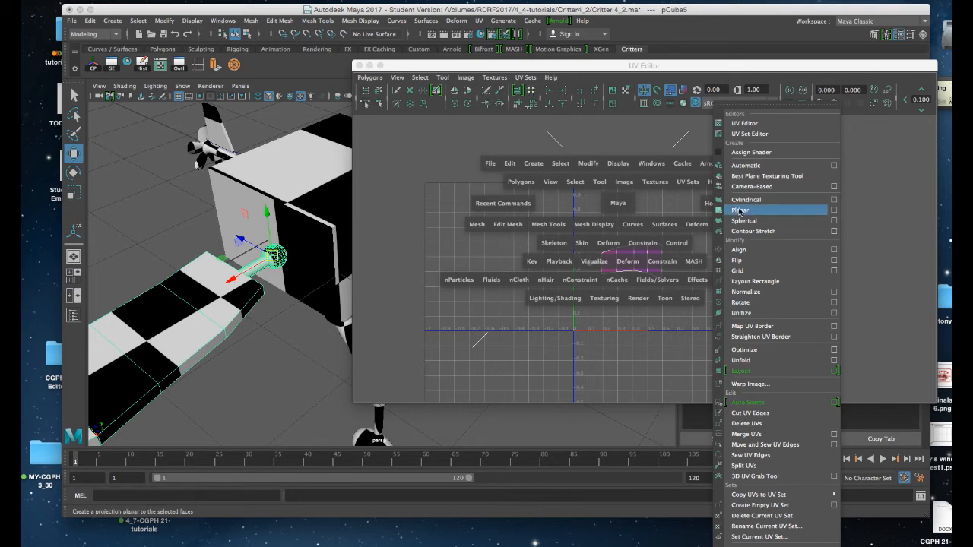
left_click(833, 212)
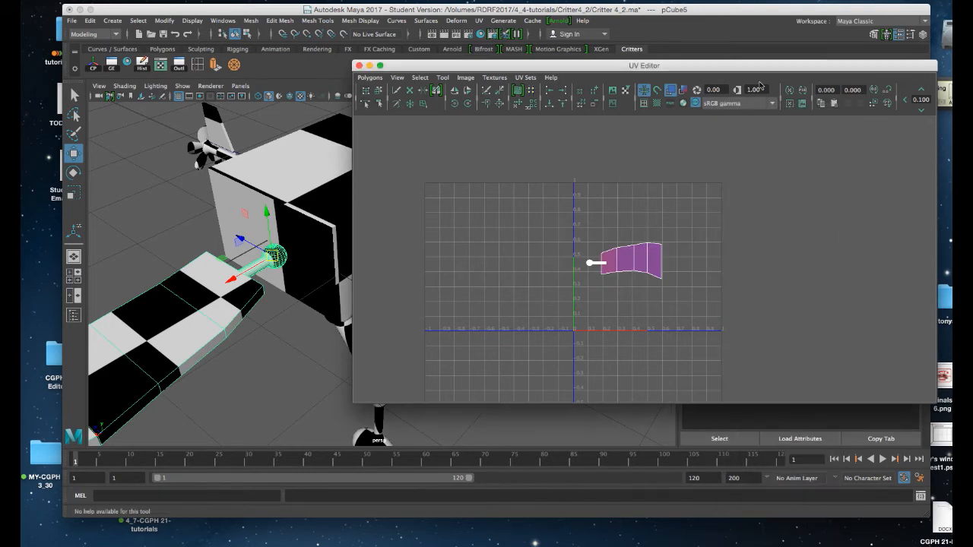
left_click_drag(767, 72, 508, 235)
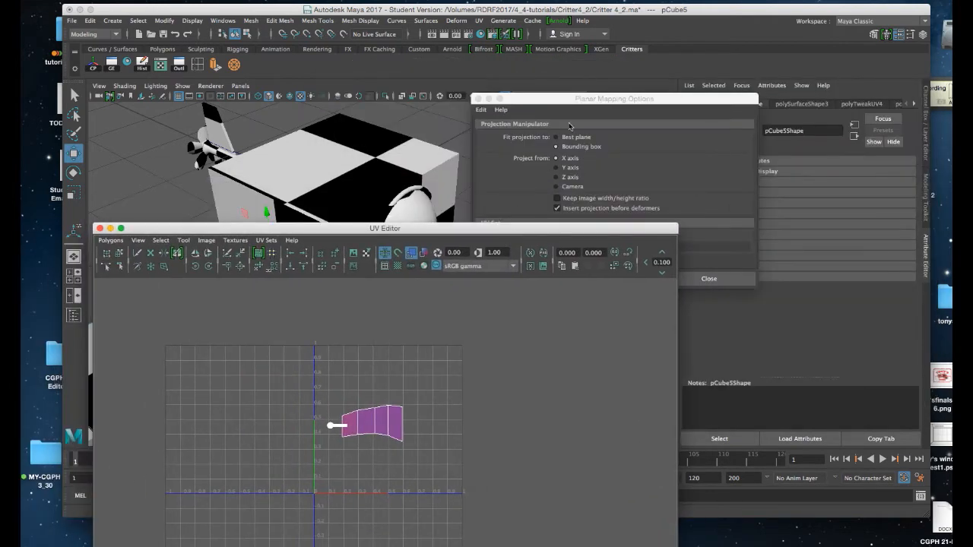
left_click_drag(565, 101, 657, 105)
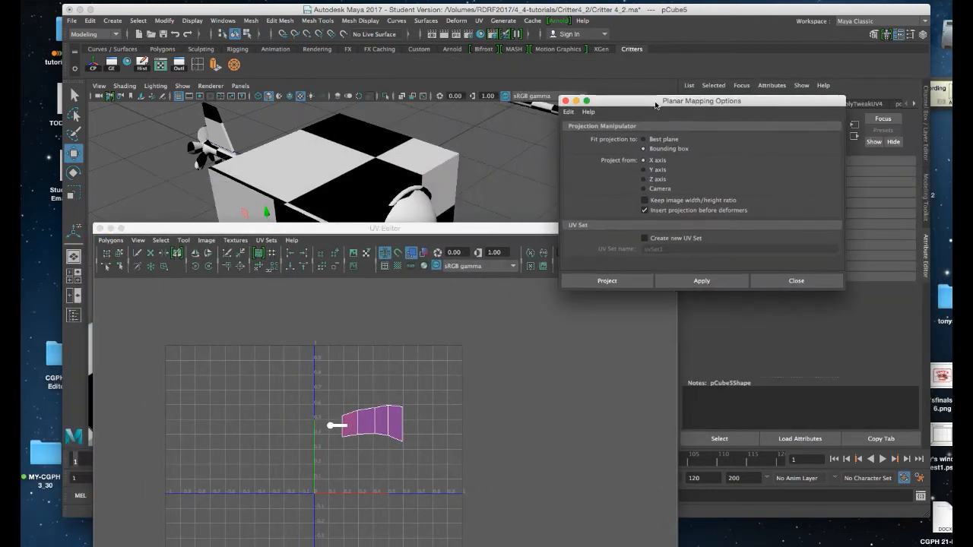
left_click(647, 171)
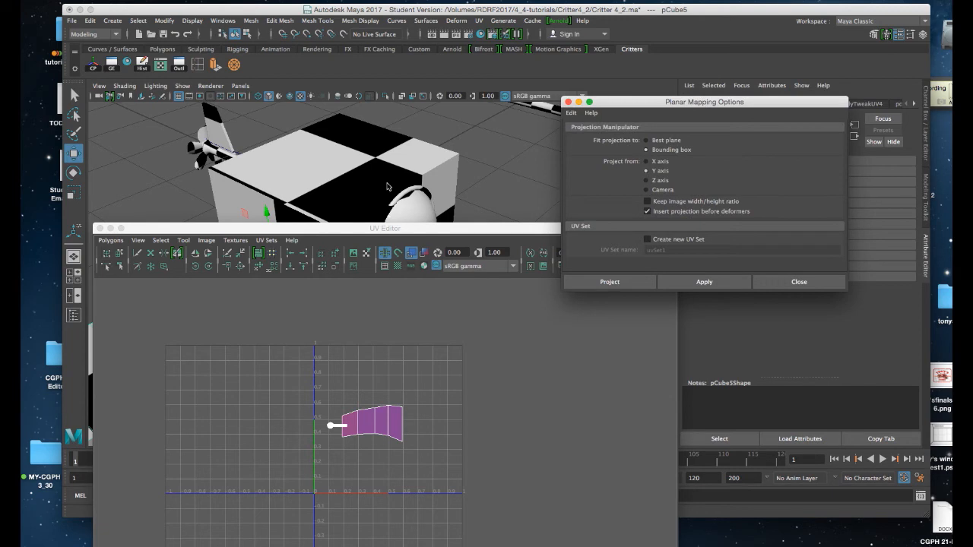
left_click(698, 283)
Step: Narrow the wing's planar projection to a width of about 1.625 to even out the checker pattern
left_click_drag(635, 104, 744, 340)
left_click_drag(624, 228, 712, 212)
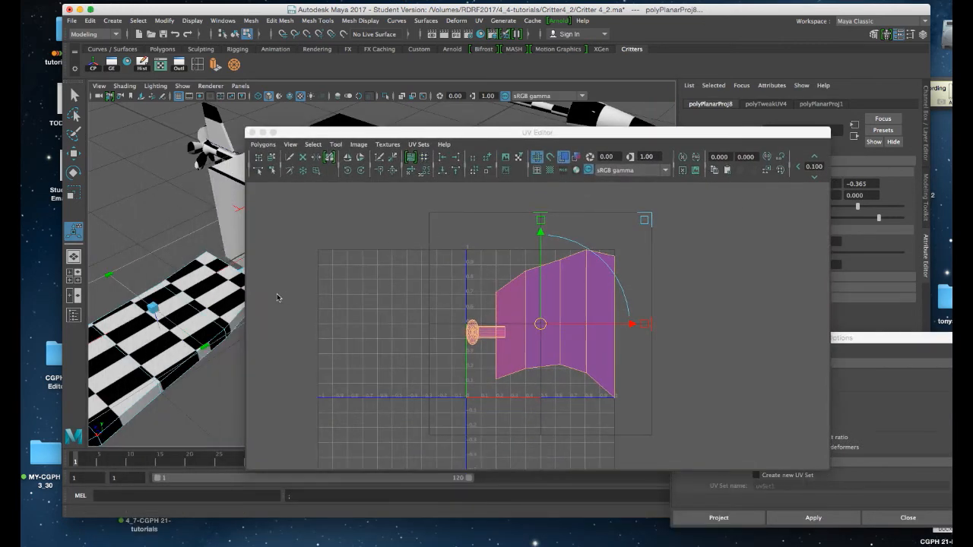
left_click(178, 302)
left_click_drag(177, 302, 213, 251, "alt")
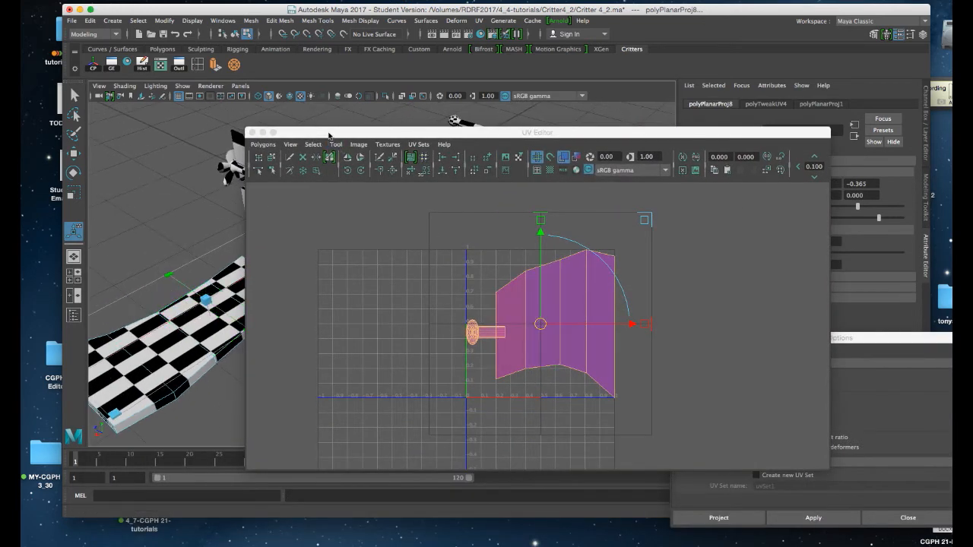
left_click_drag(397, 132, 453, 122)
left_click_drag(225, 270, 199, 242, "alt")
left_click(209, 392)
mouse_move(206, 390)
left_mouse_down()
mouse_move(217, 405)
mouse_move(216, 374)
left_mouse_up()
Step: Set both the Projection Width and the Projection Height of the wing's planar projection to 2
left_click_drag(728, 126, 694, 122)
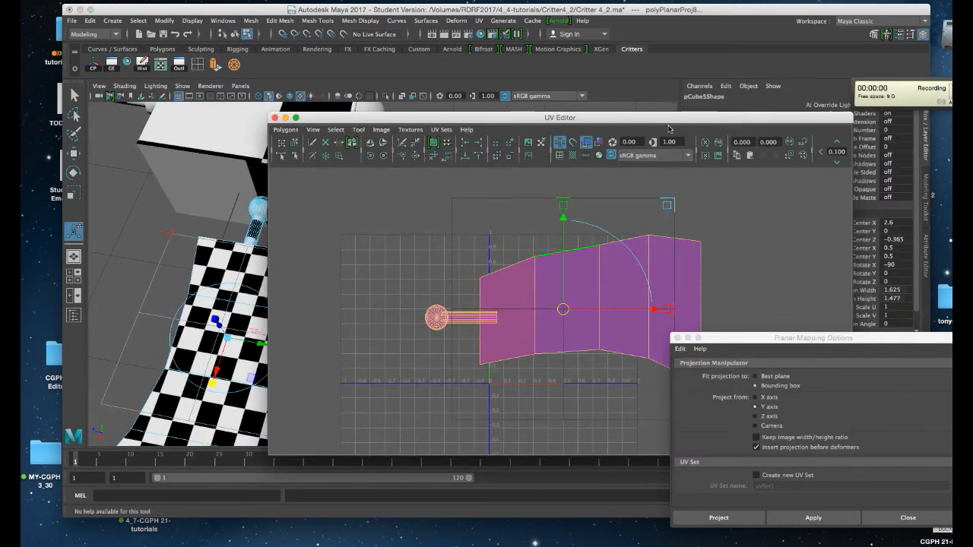
left_click(668, 129)
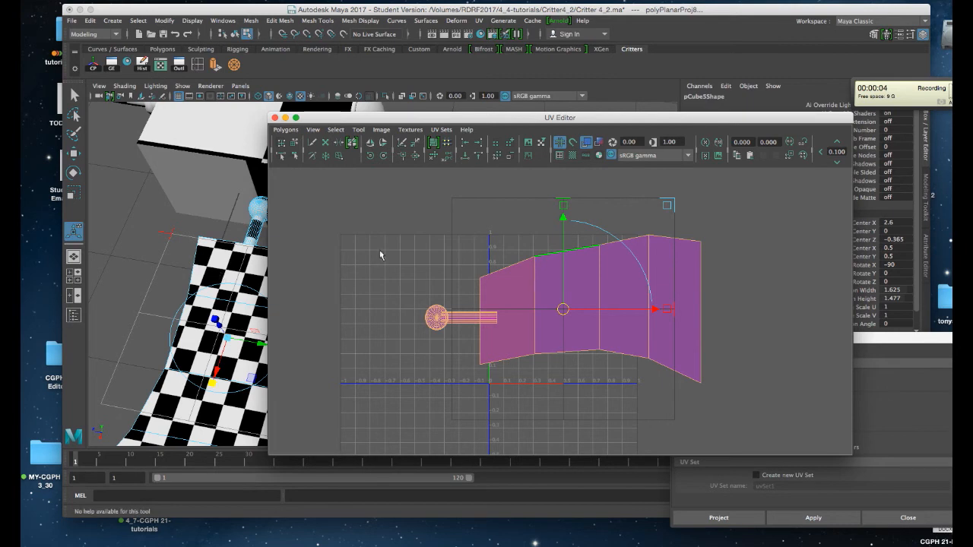
left_click(897, 15)
left_click_drag(826, 118, 609, 176)
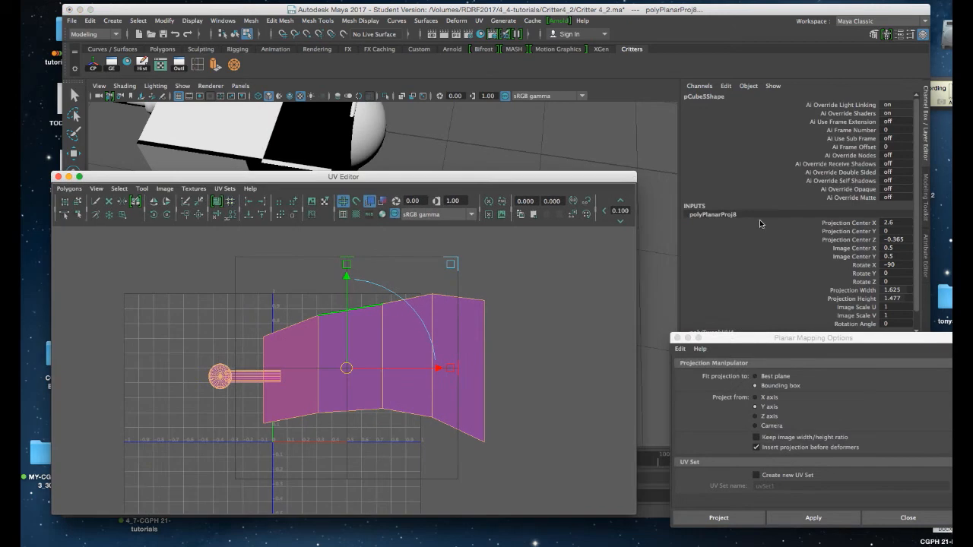
left_click(677, 338)
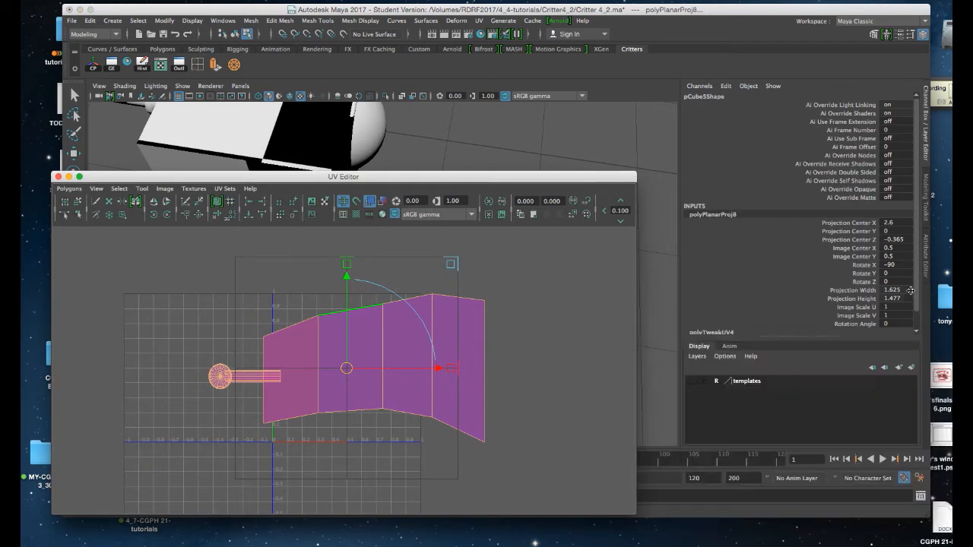
left_click_drag(911, 290, 908, 299)
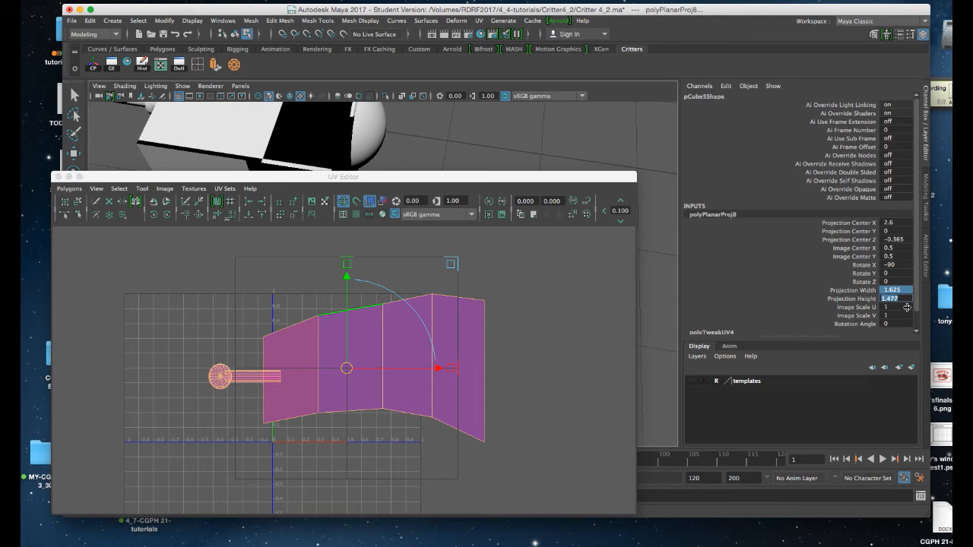
type("2")
key("Return")
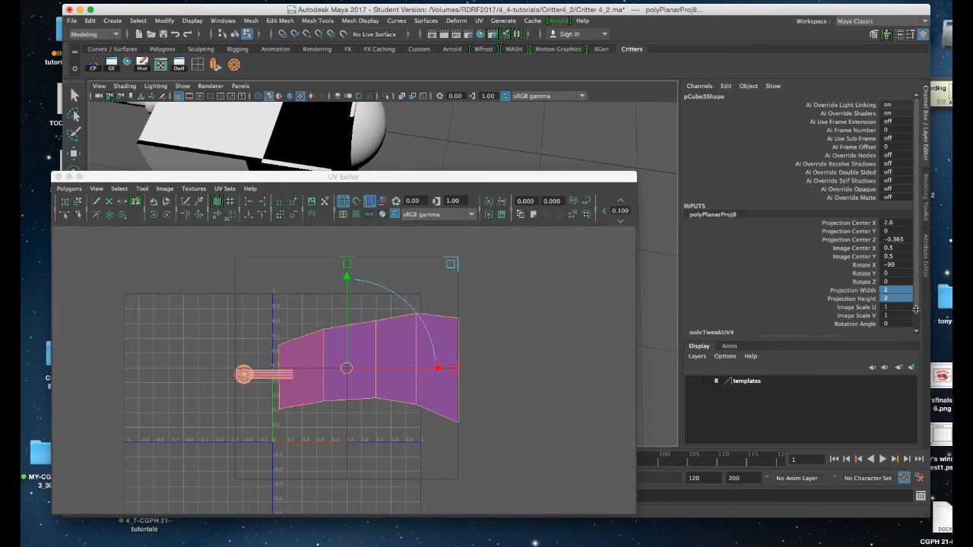
Step: Move the wing's UV shell out of the 0–1 texture space into the grid area left of it
left_click_drag(422, 181, 665, 104)
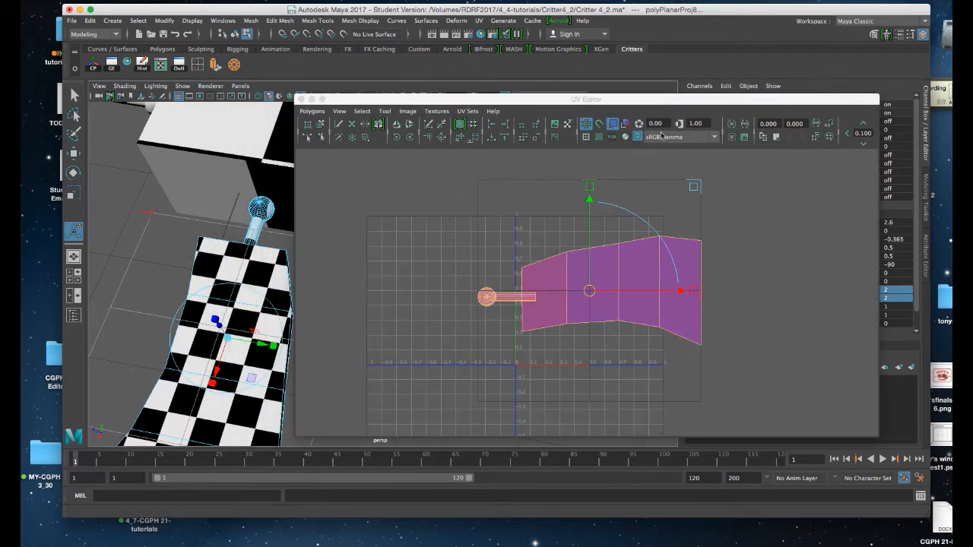
key("w")
left_click(590, 295)
left_click_drag(589, 292, 420, 332)
key("w")
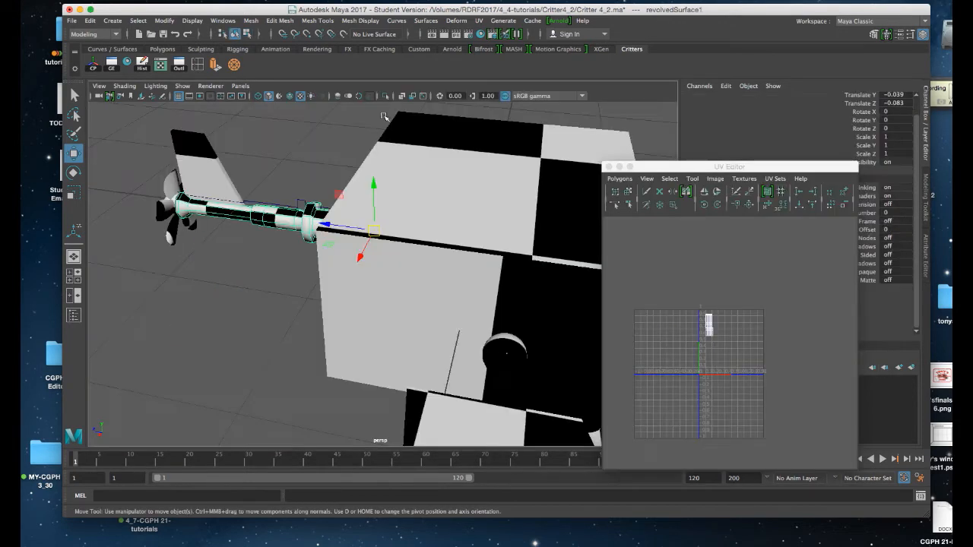
Step: Apply a cylindrical UV projection to the revolved tail boom behind the body
left_click_drag(297, 177, 319, 161, "alt")
right_click_drag(320, 160, 328, 215, "alt")
middle_click_drag(337, 222, 413, 246, "alt")
right_click_drag(413, 246, 378, 213, "alt")
middle_click_drag(432, 205, 382, 187, "alt")
left_click_drag(380, 188, 371, 194, "alt")
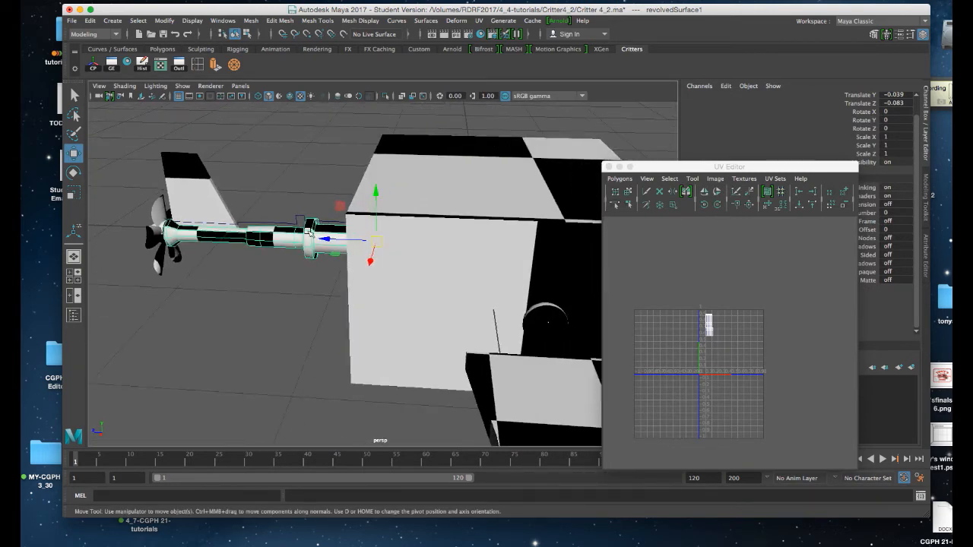
key("space")
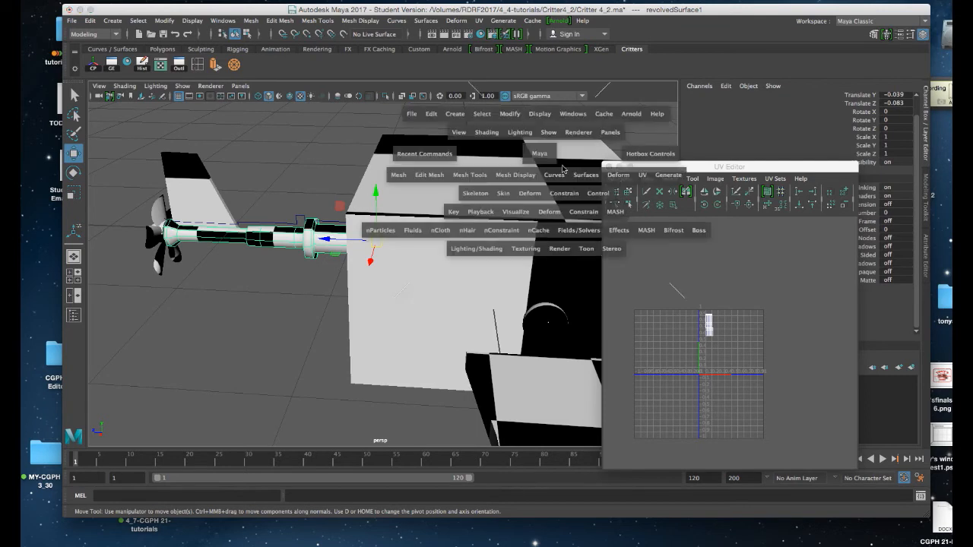
left_click(643, 177)
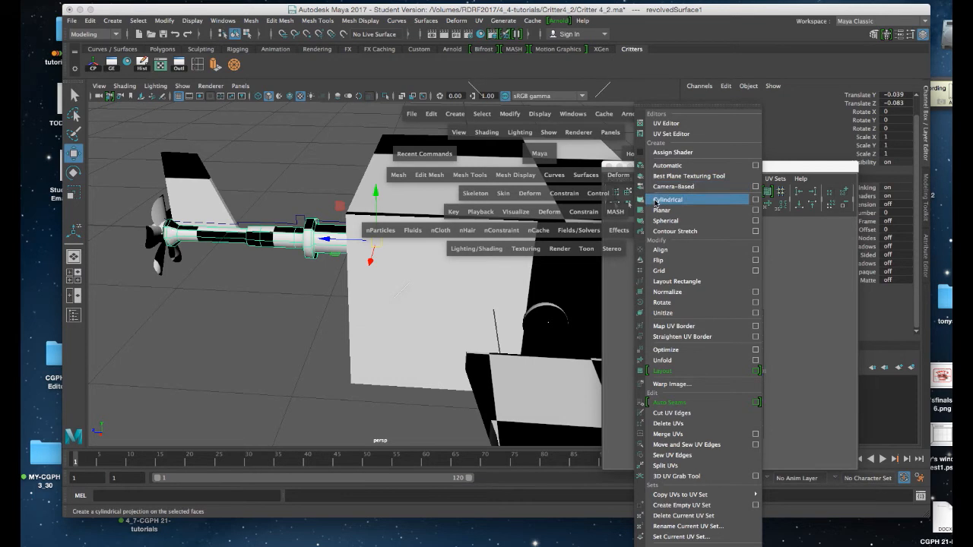
left_click(656, 200)
Step: Rotate the cylindrical projection to run along the tail boom, setting its Rotate X to 90
left_click_drag(260, 220, 282, 219, "alt")
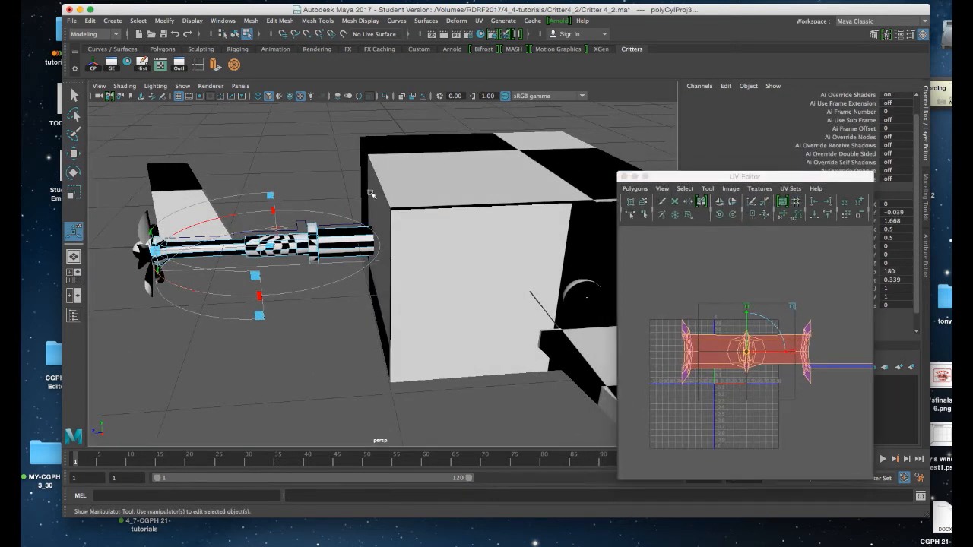
right_click_drag(364, 197, 383, 258, "alt")
left_click_drag(383, 258, 316, 232, "alt")
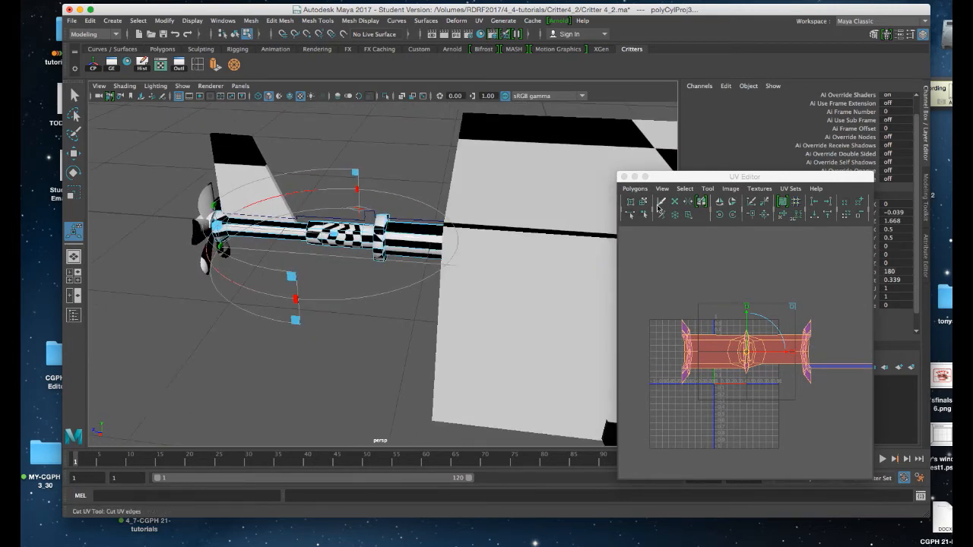
left_click_drag(682, 182, 619, 257)
mouse_move(392, 189)
left_mouse_down("alt")
mouse_move(366, 200)
mouse_move(375, 187)
left_mouse_up("alt")
left_click(356, 195)
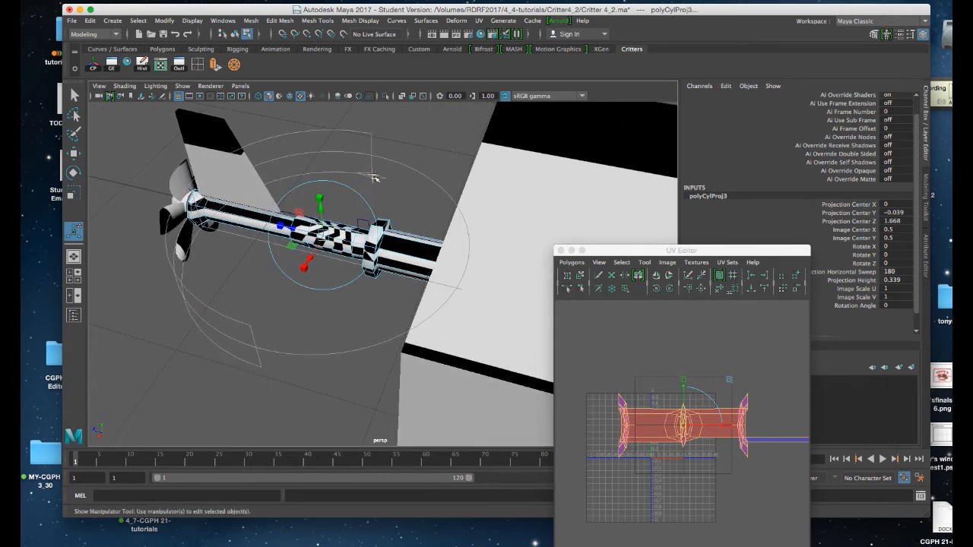
left_click_drag(345, 197, 357, 191, "alt")
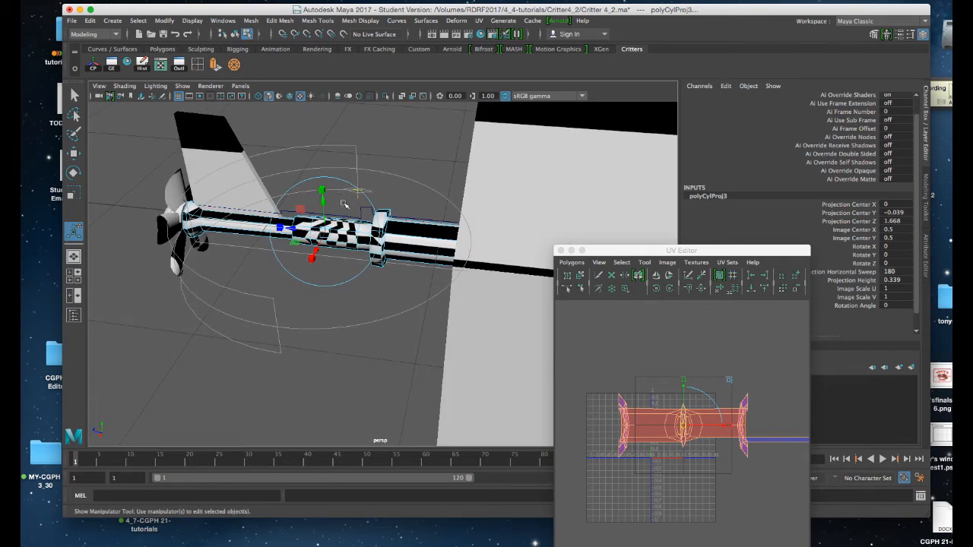
left_click_drag(344, 206, 341, 211, "alt")
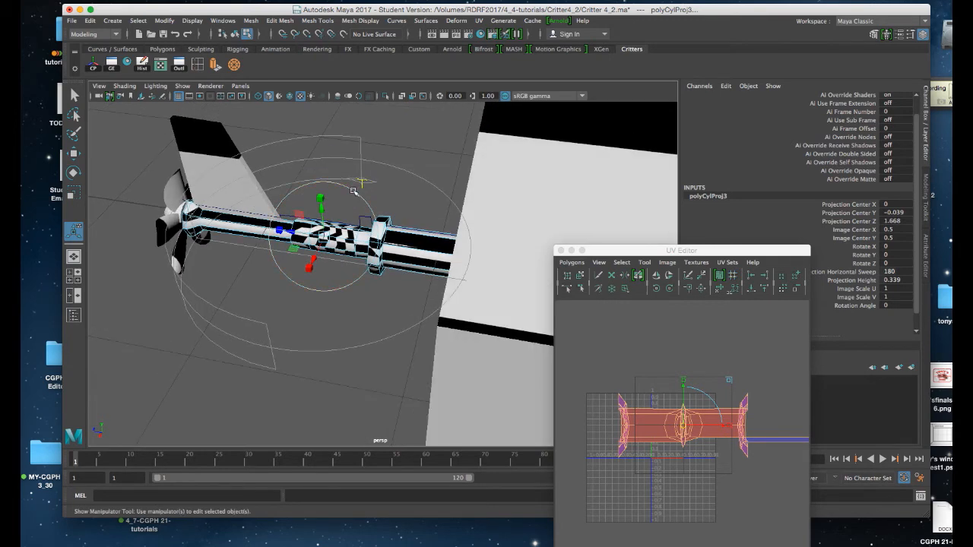
left_click_drag(354, 191, 359, 257, "alt")
left_click_drag(367, 215, 371, 228)
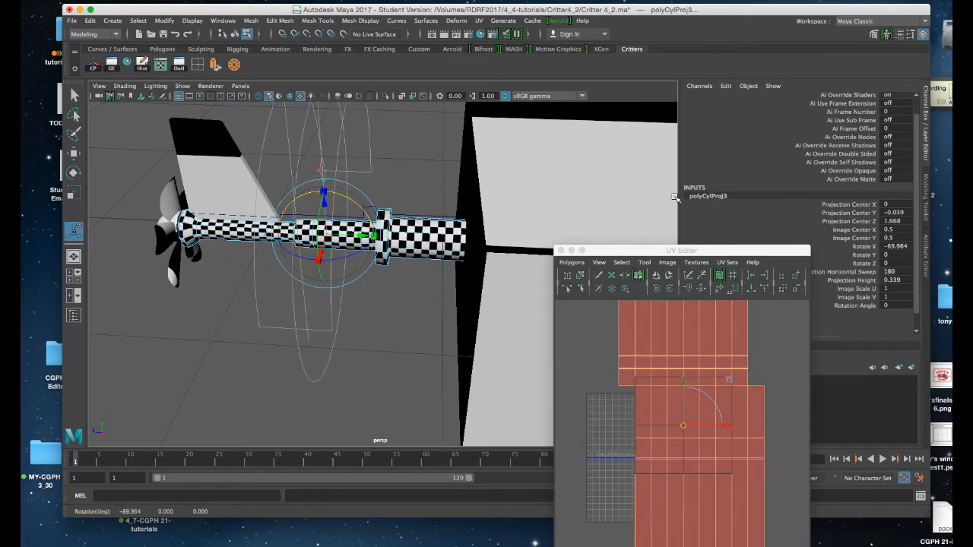
double_click(897, 247)
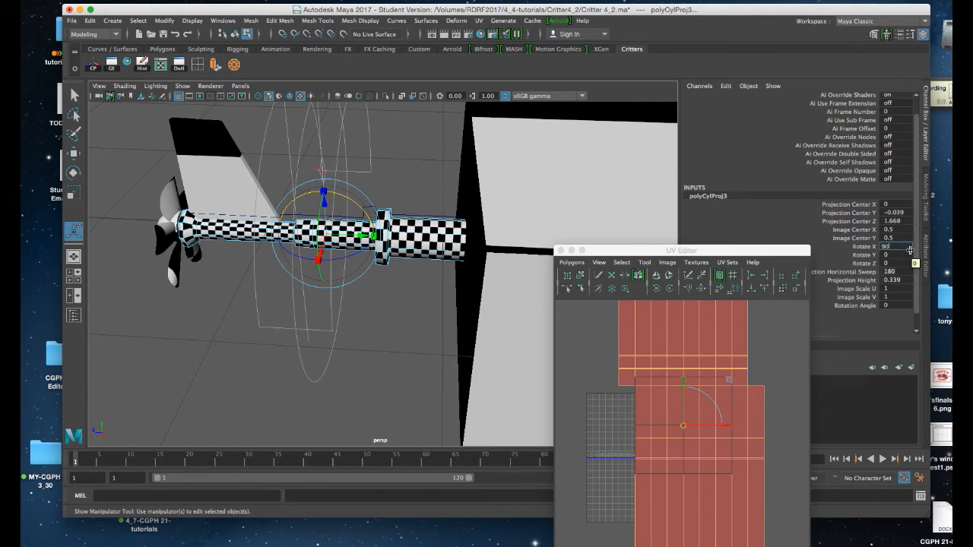
key("Return")
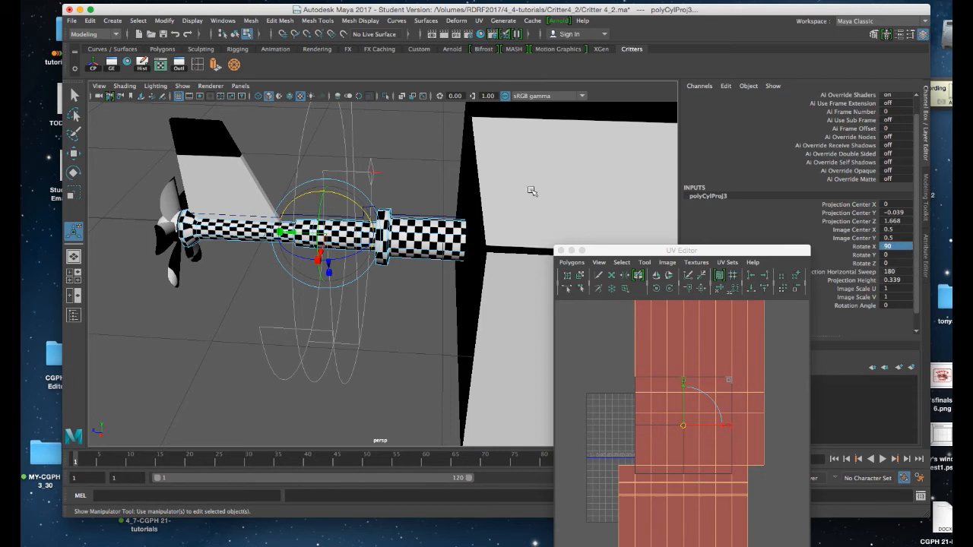
Step: Scale the tail boom's UVs down uniformly to about 20% of their size
left_click_drag(429, 191, 439, 188, "alt")
right_click_drag(439, 188, 455, 277, "alt")
left_click_drag(451, 241, 440, 240, "alt")
left_click_drag(643, 252, 563, 132)
right_click_drag(621, 274, 581, 222, "alt")
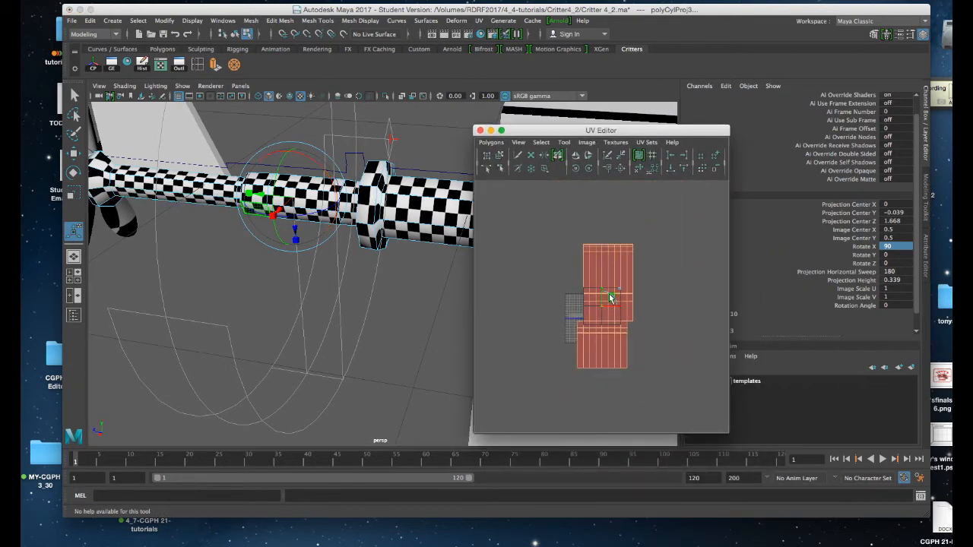
key("r")
left_click_drag(606, 306, 569, 330)
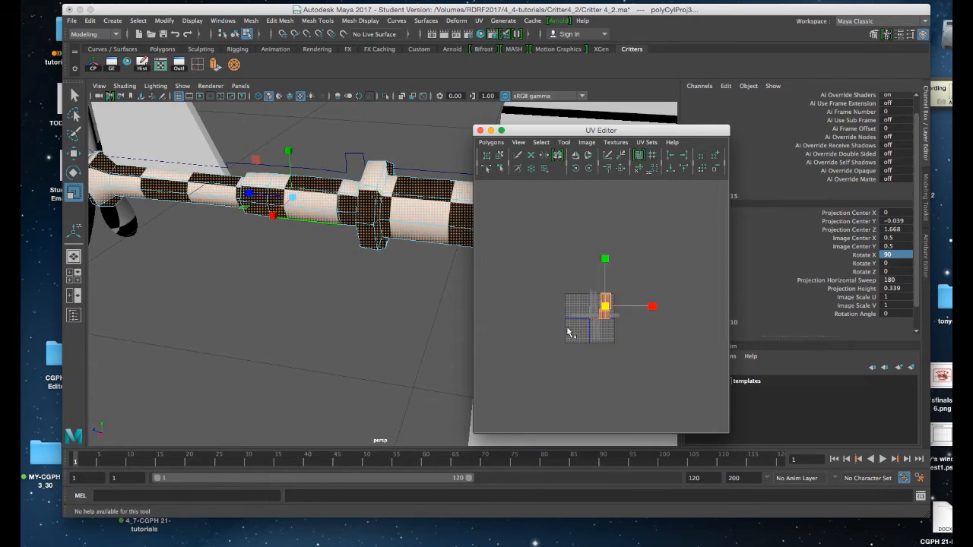
Step: Move the tail boom's UVs out of the 0–1 texture space into the lower-left quadrant of the grid
key("f")
right_click_drag(603, 335, 578, 219, "alt")
key("w")
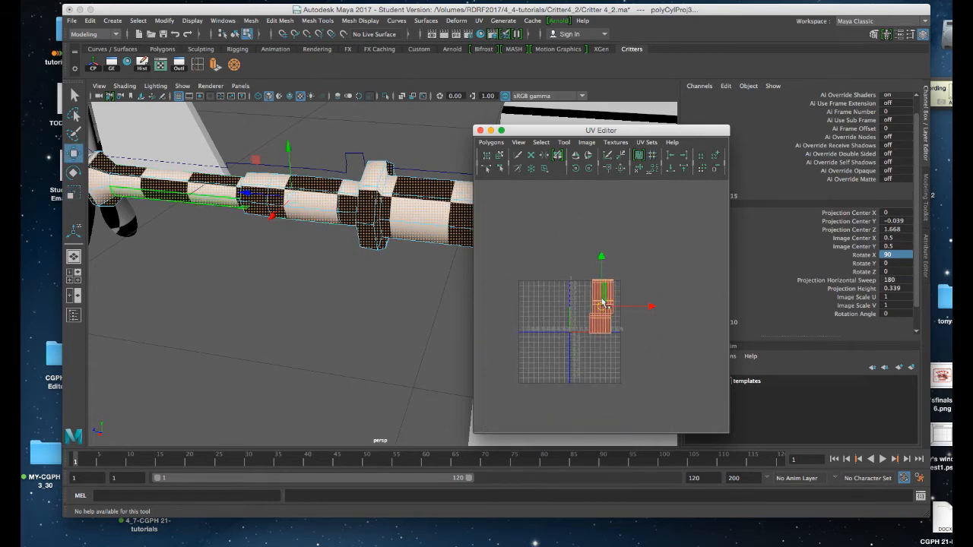
left_click_drag(601, 306, 543, 374)
key("r")
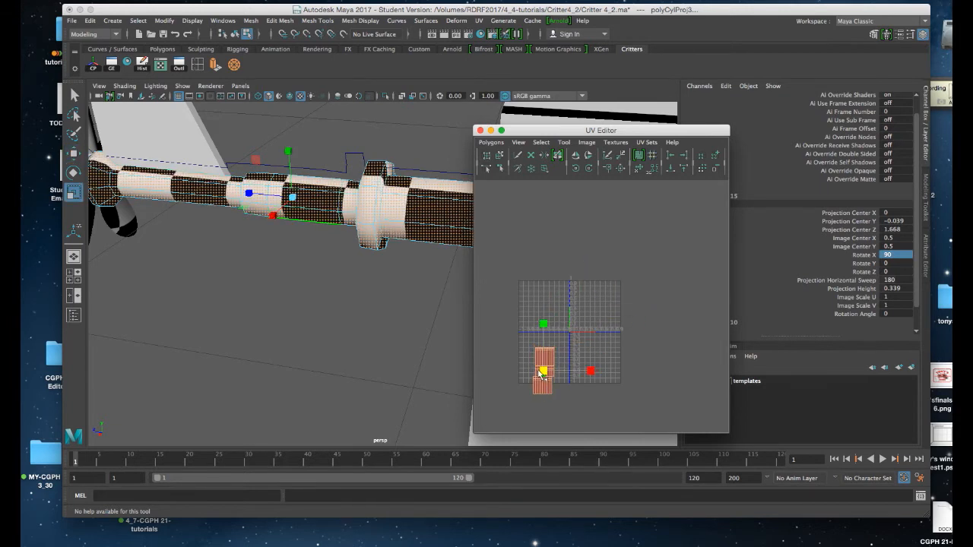
left_click_drag(549, 134, 643, 119)
right_click_drag(445, 241, 378, 137, "alt")
right_click_drag(473, 199, 470, 197, "alt")
middle_click_drag(469, 198, 428, 198, "alt")
left_click_drag(470, 205, 451, 209, "alt")
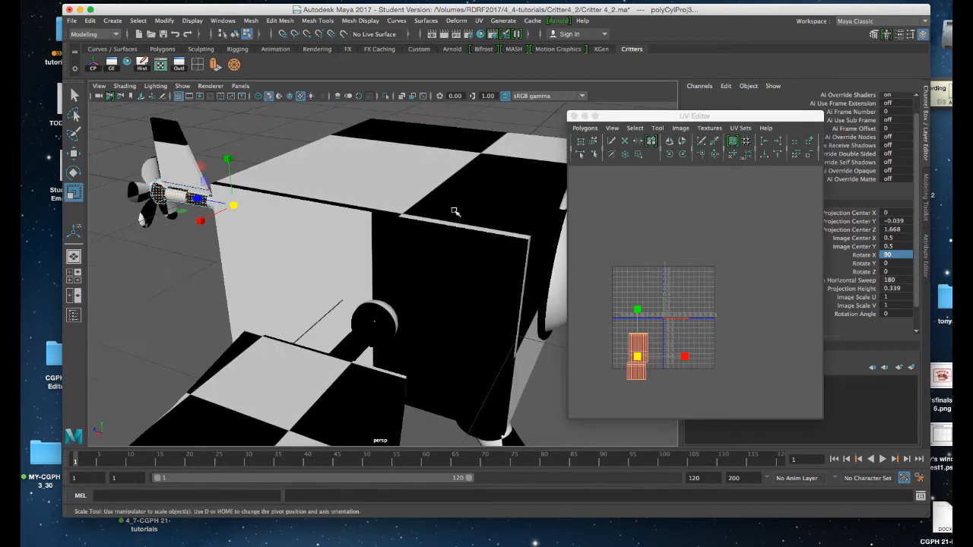
Step: Scale the tail boom's UVs down slightly within the lower-left quadrant of the UV grid
right_click_drag(452, 209, 415, 195, "alt")
left_click_drag(445, 204, 438, 207, "alt")
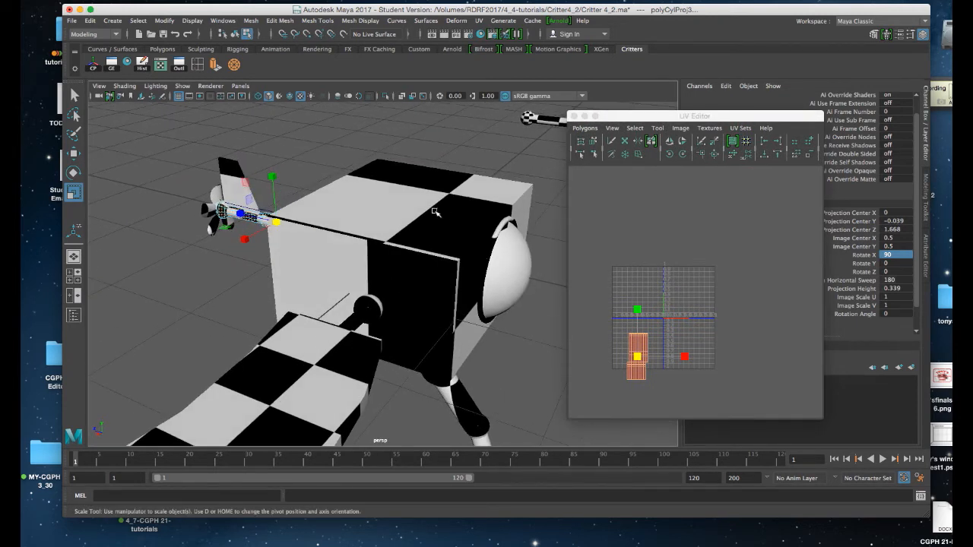
left_click_drag(370, 231, 418, 220, "alt")
left_click_drag(695, 116, 680, 112)
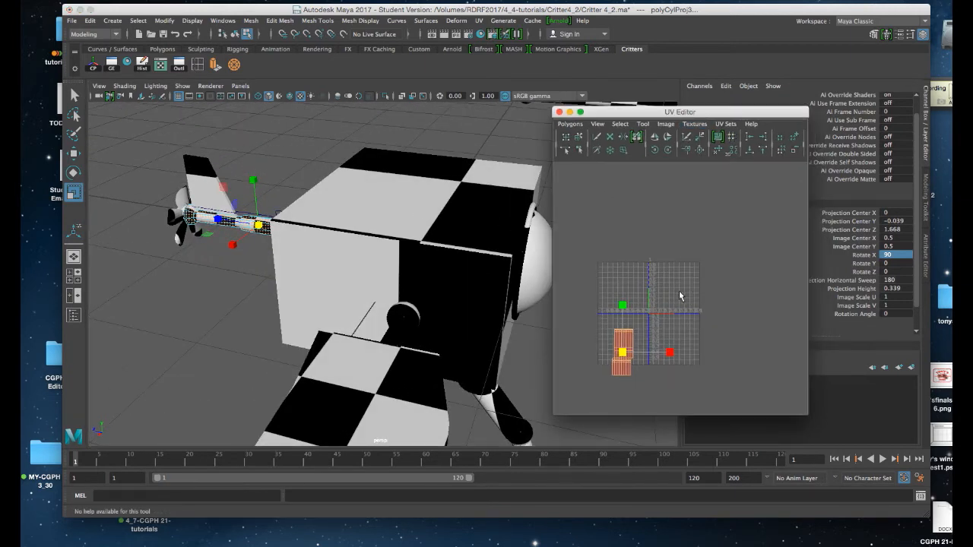
left_click(624, 351)
left_click_drag(621, 354, 609, 362)
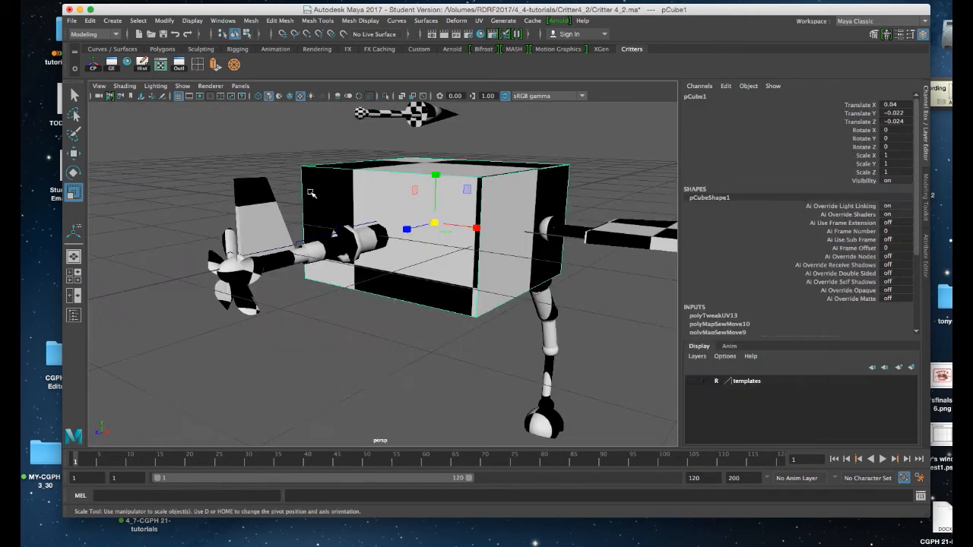
Step: Apply a planar UV projection from the Z axis, fitted to the bounding box, to the propeller at the tail
left_click_drag(289, 198, 319, 255, "alt")
left_click(305, 228)
right_click_drag(319, 255, 332, 269, "alt")
mouse_move(332, 269)
left_mouse_down("alt")
mouse_move(342, 264)
mouse_move(327, 281)
mouse_move(402, 272)
mouse_move(332, 275)
left_mouse_up("alt")
key("w")
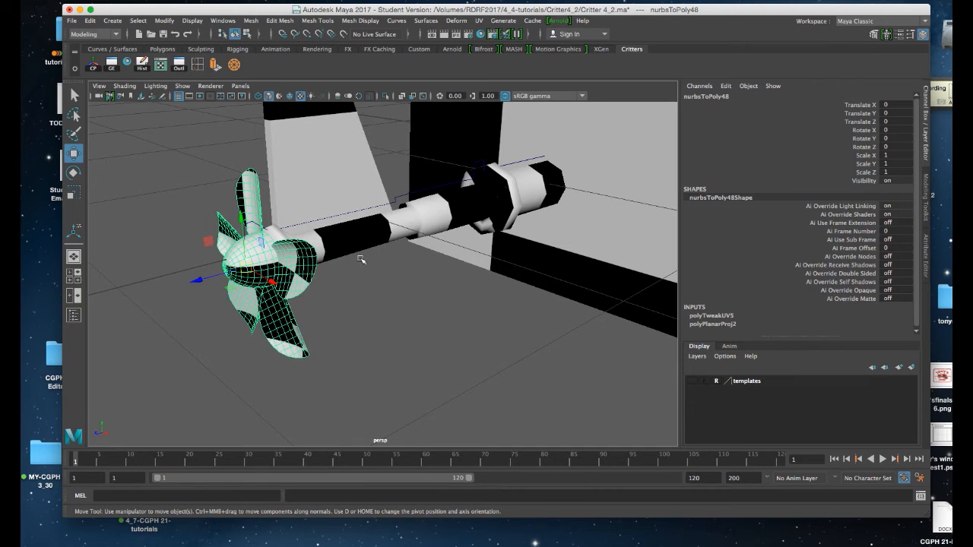
key("space")
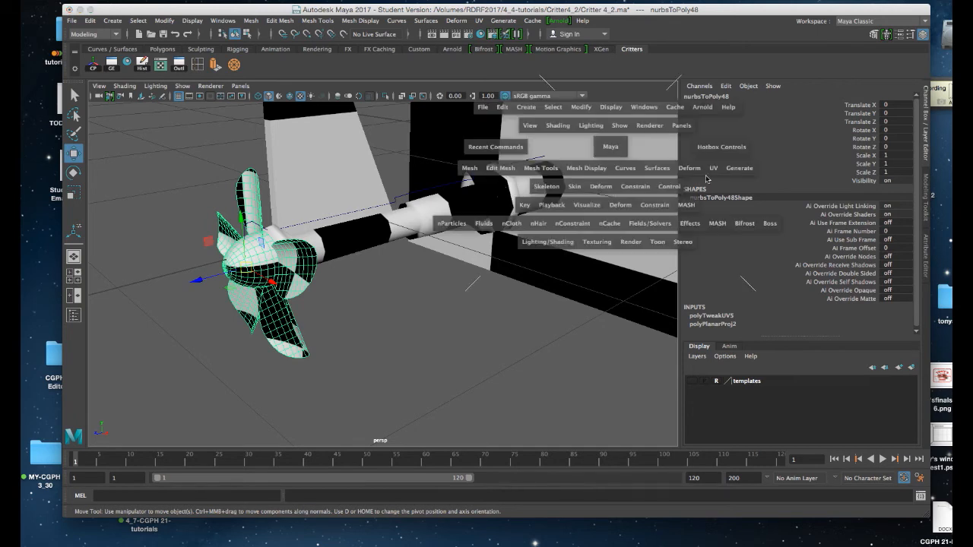
left_click(717, 170)
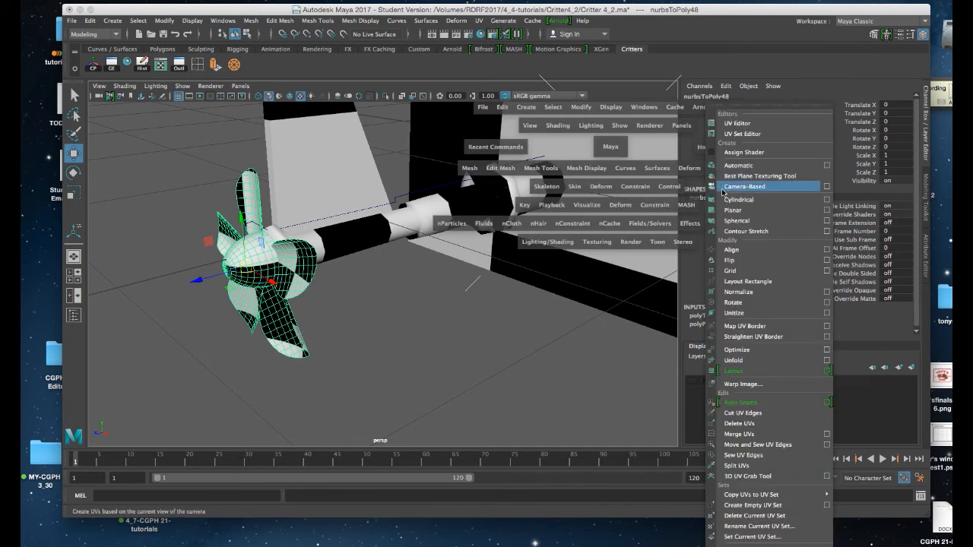
left_click(827, 212)
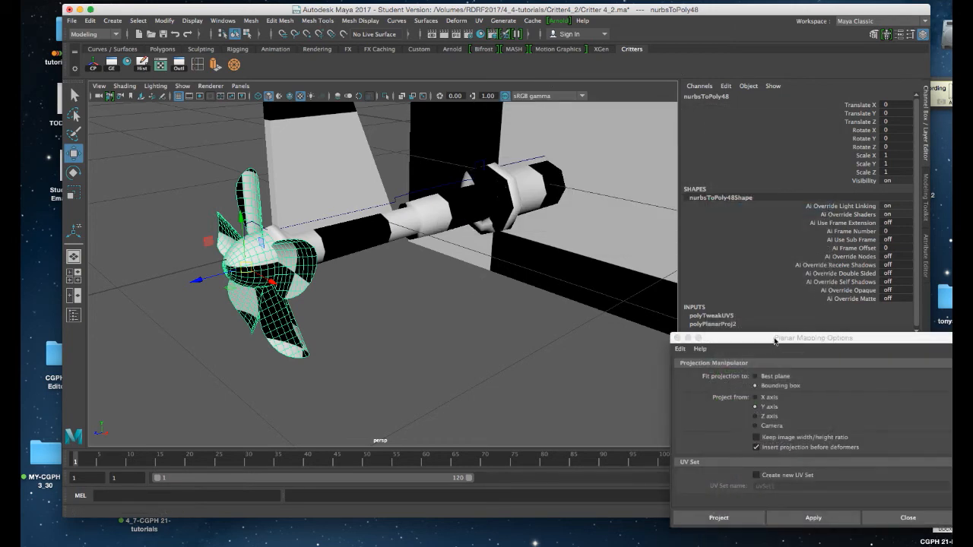
left_click_drag(776, 343, 664, 177)
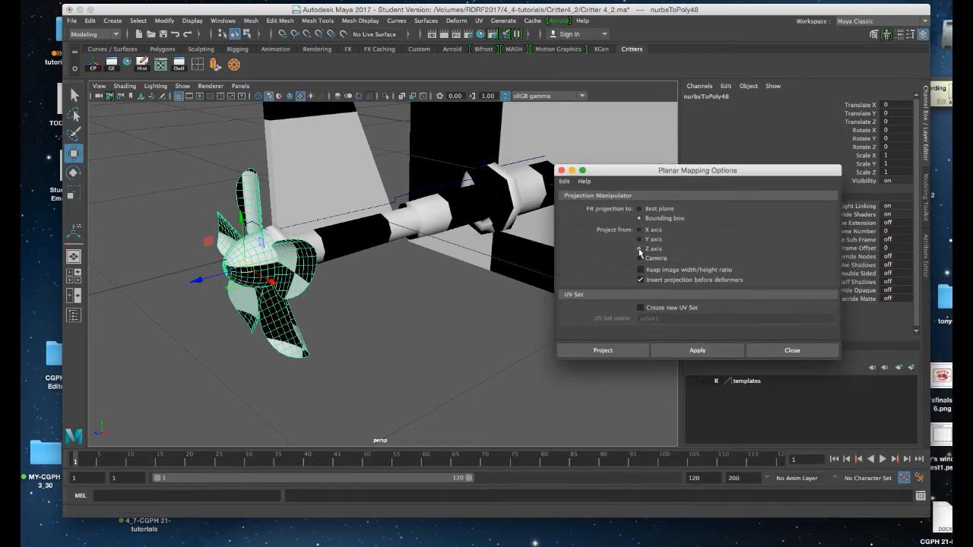
left_click(675, 354)
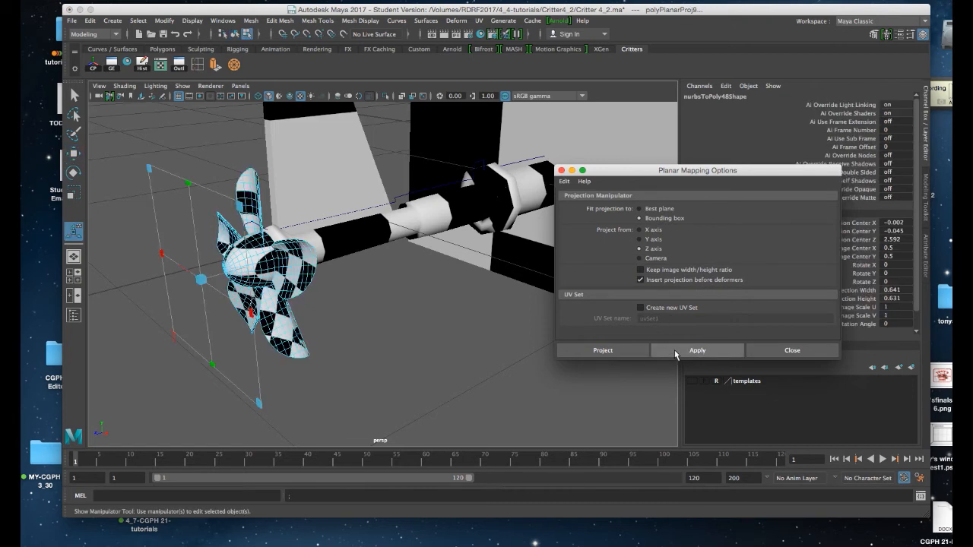
mouse_move(369, 226)
left_mouse_down("alt")
mouse_move(413, 220)
mouse_move(378, 223)
left_mouse_up("alt")
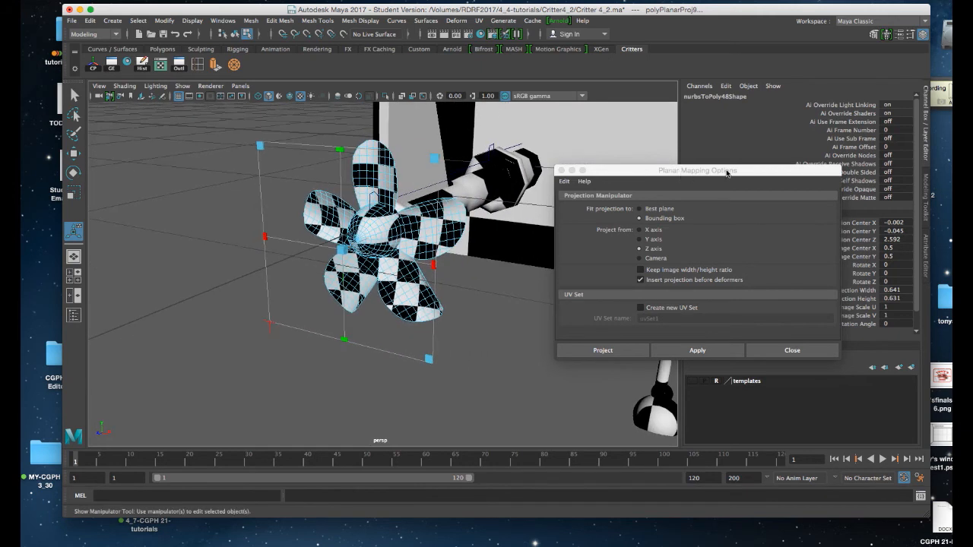
Step: Scale the propeller's UVs down, move them into the lower-left quadrant of the UV grid, and return to object mode
left_click_drag(726, 175, 757, 358)
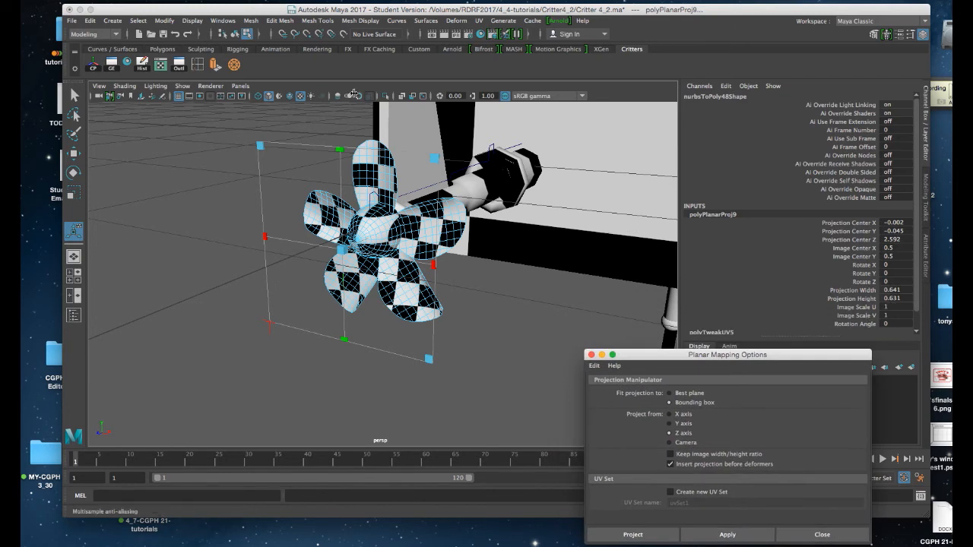
left_click(161, 67)
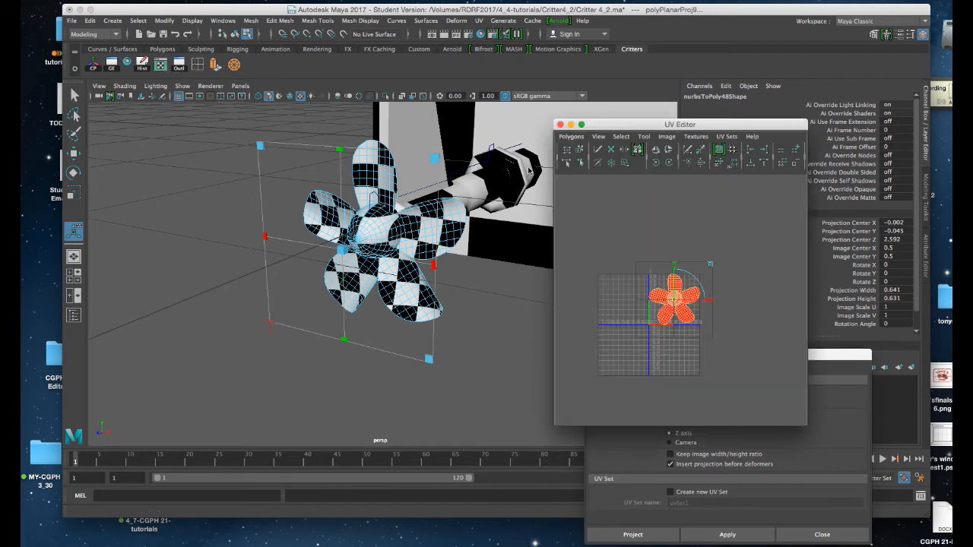
left_click_drag(649, 124, 612, 111)
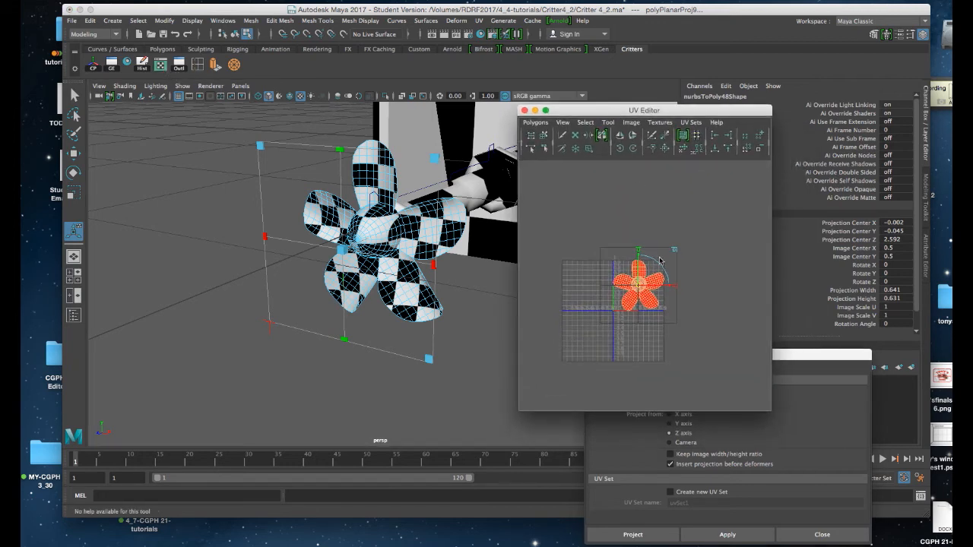
scroll(660, 263, "up", 5)
scroll(660, 263, "down", 3)
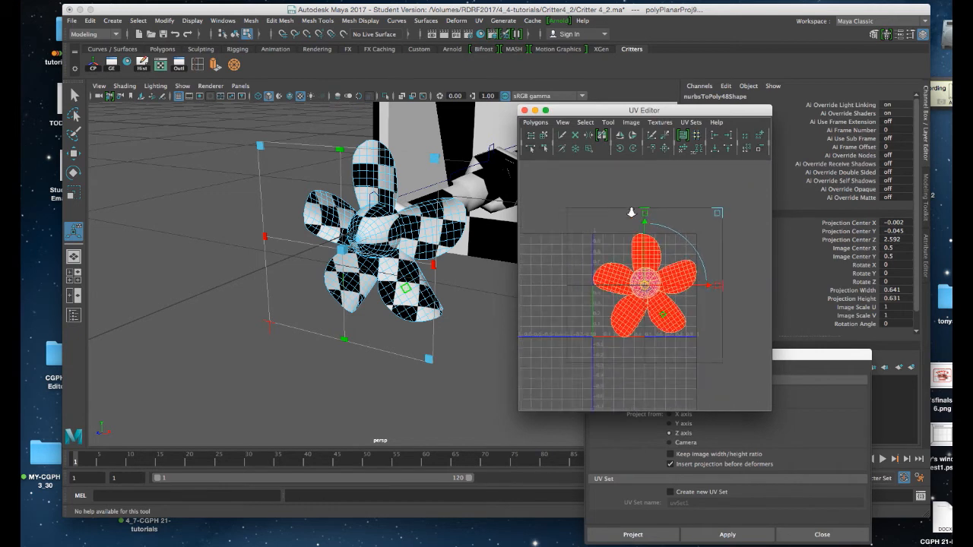
key("r")
left_click_drag(646, 287, 554, 359)
key("w")
key("r")
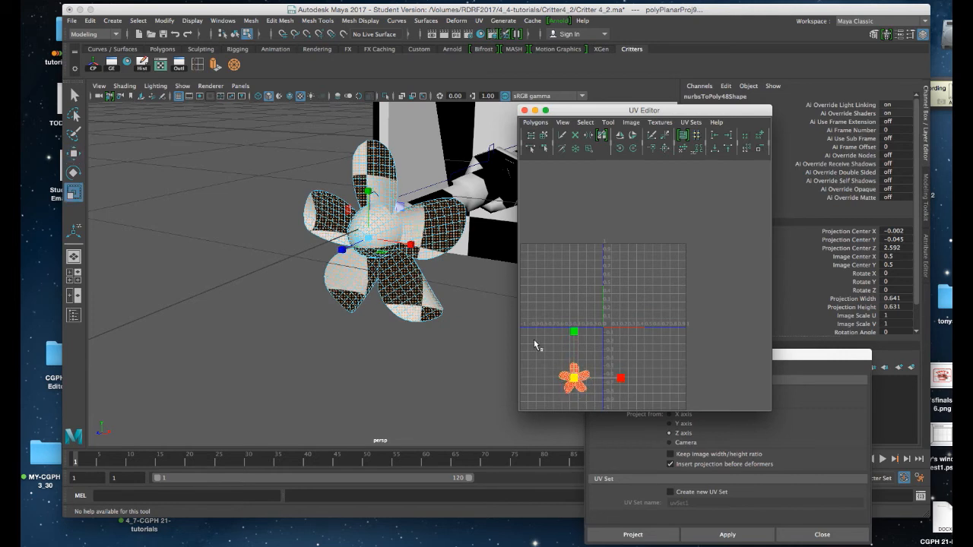
right_click_drag(400, 207, 478, 213)
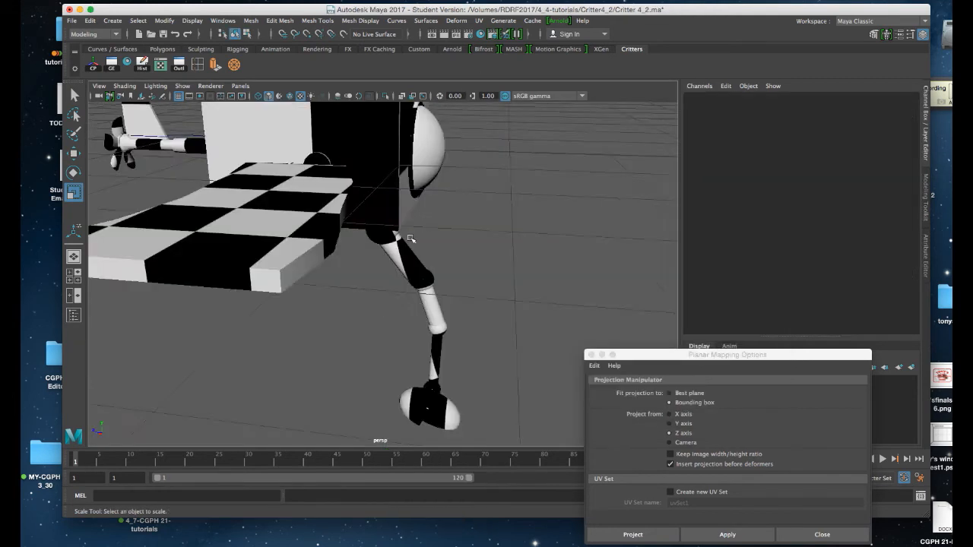
Step: Apply a planar UV projection from the X axis, fitted to the bounding box, to the jointed leg below the body
left_click_drag(410, 239, 447, 195, "alt")
right_click_drag(448, 195, 429, 228, "alt")
left_click_drag(408, 220, 439, 217, "alt")
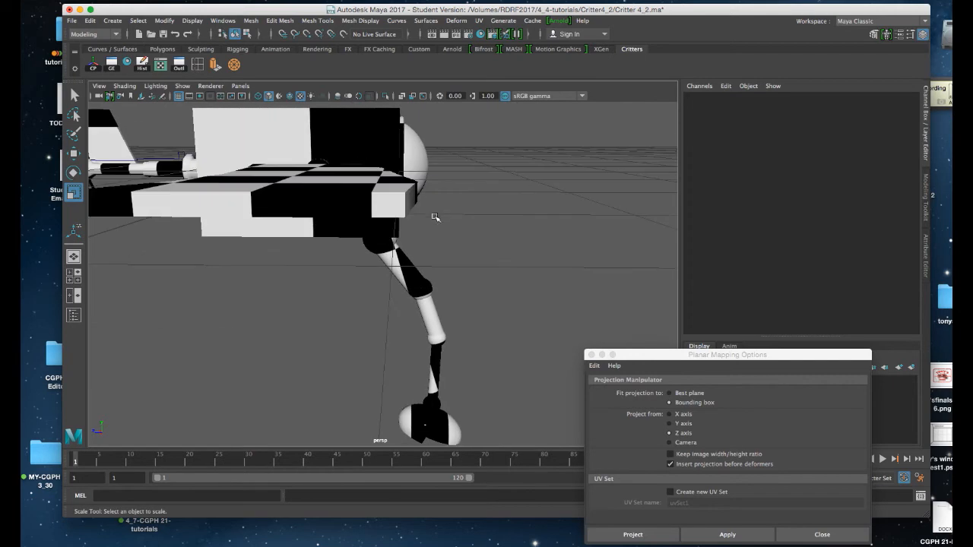
left_click_drag(466, 250, 426, 205, "alt")
right_click_drag(426, 205, 435, 271, "alt")
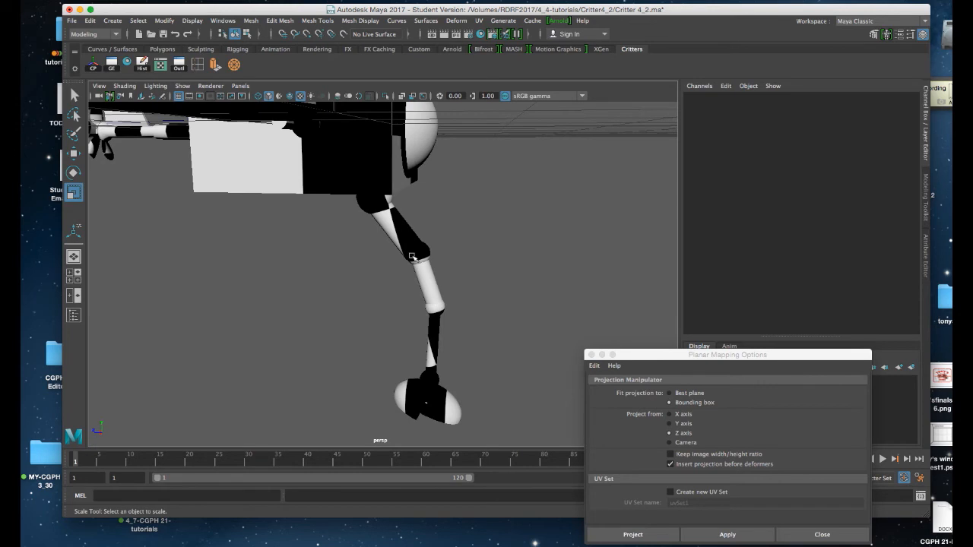
left_click(404, 244)
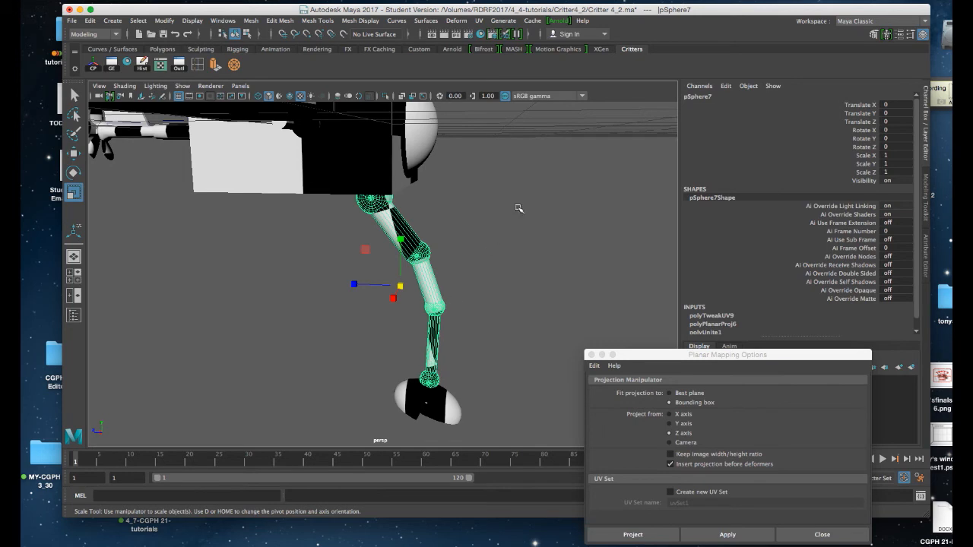
key("space")
left_click(624, 222)
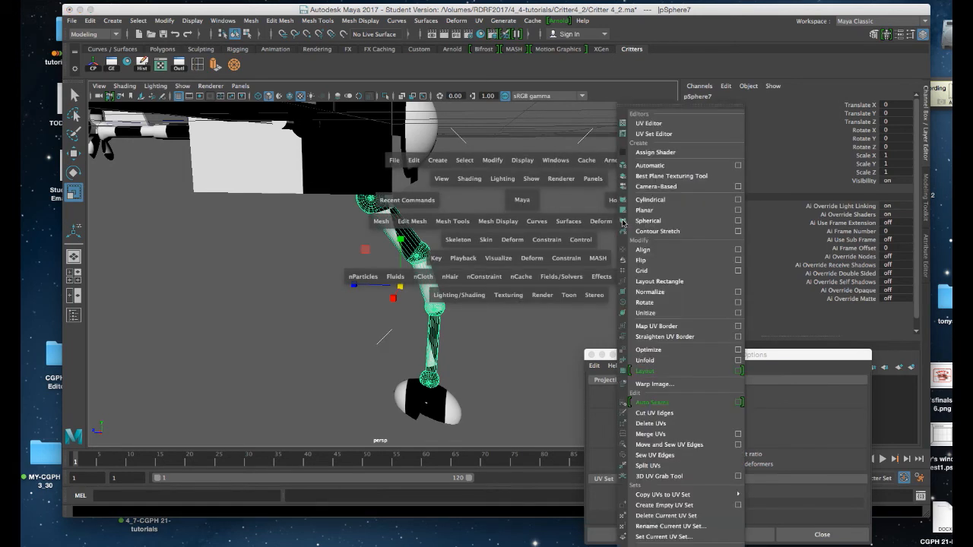
left_click(738, 212)
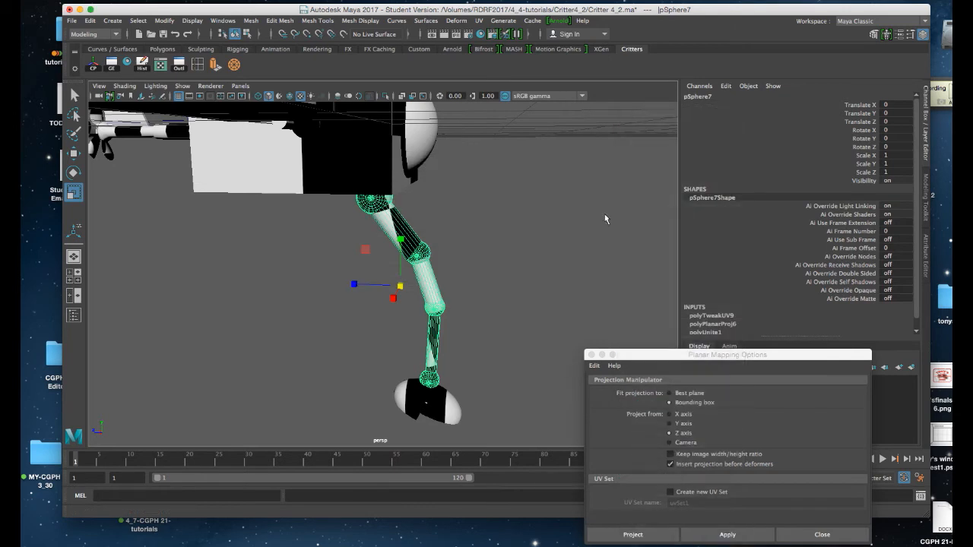
left_click_drag(648, 356, 599, 161)
key("w")
left_click_drag(435, 282, 374, 295, "alt")
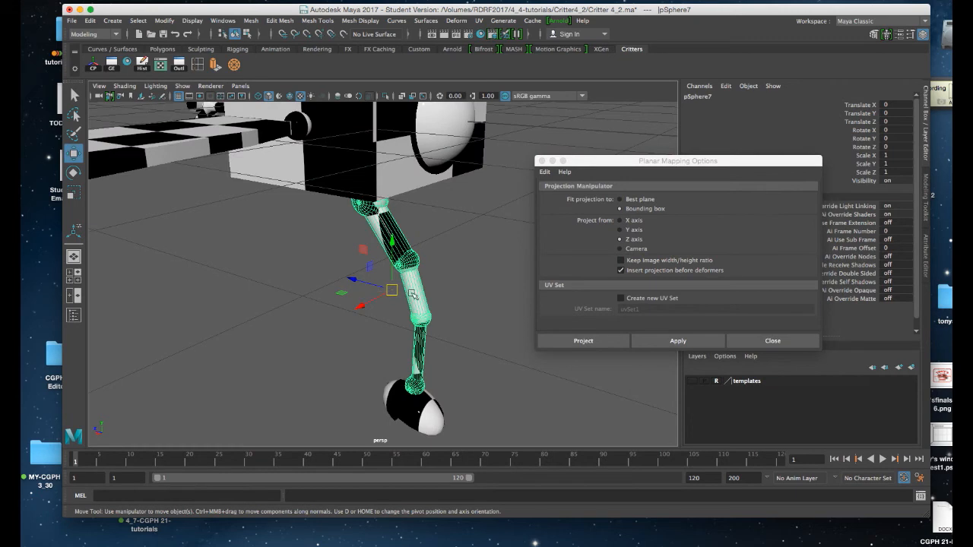
left_click(621, 220)
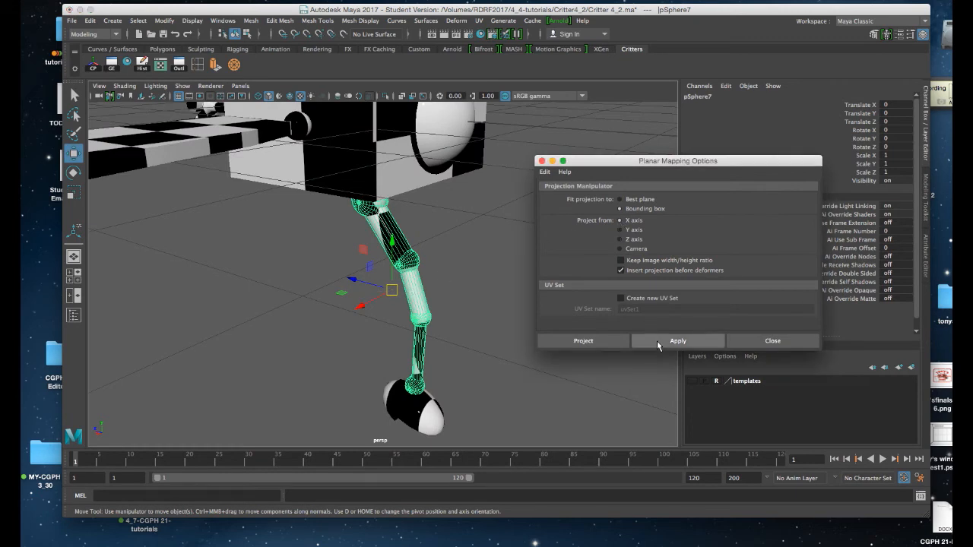
left_click(662, 341)
left_click_drag(525, 300, 460, 278, "alt")
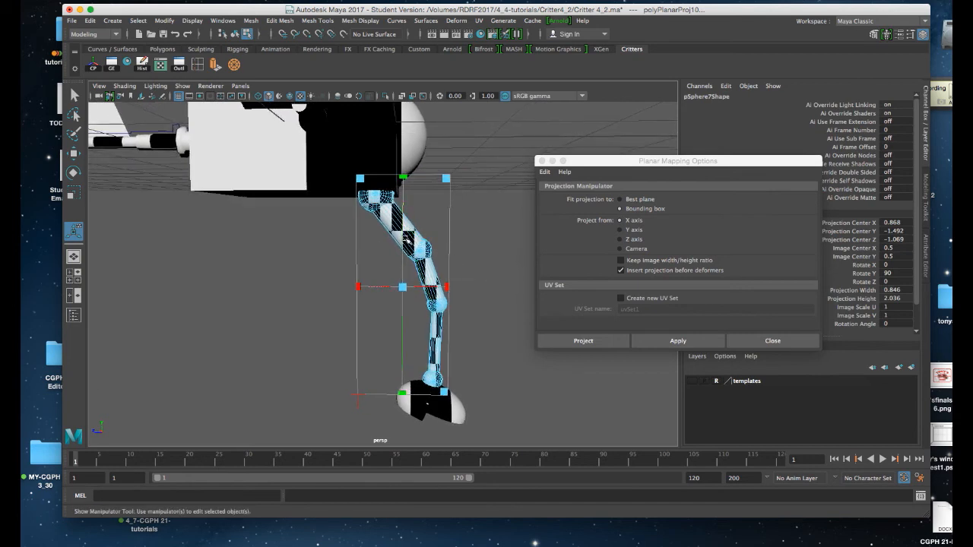
Step: Set both the projection width and projection height of the leg's planar projection to 1
left_click_drag(607, 163, 543, 96)
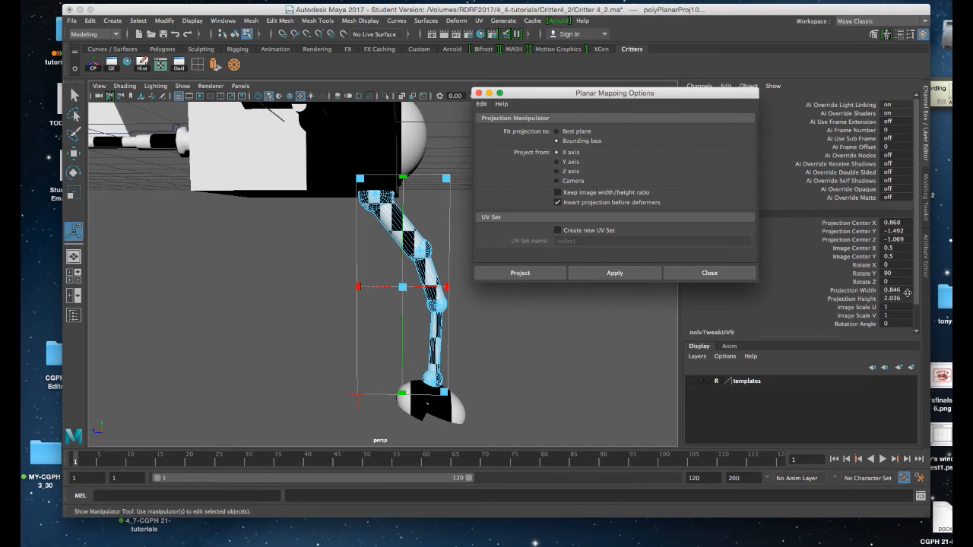
left_click_drag(908, 288, 909, 299)
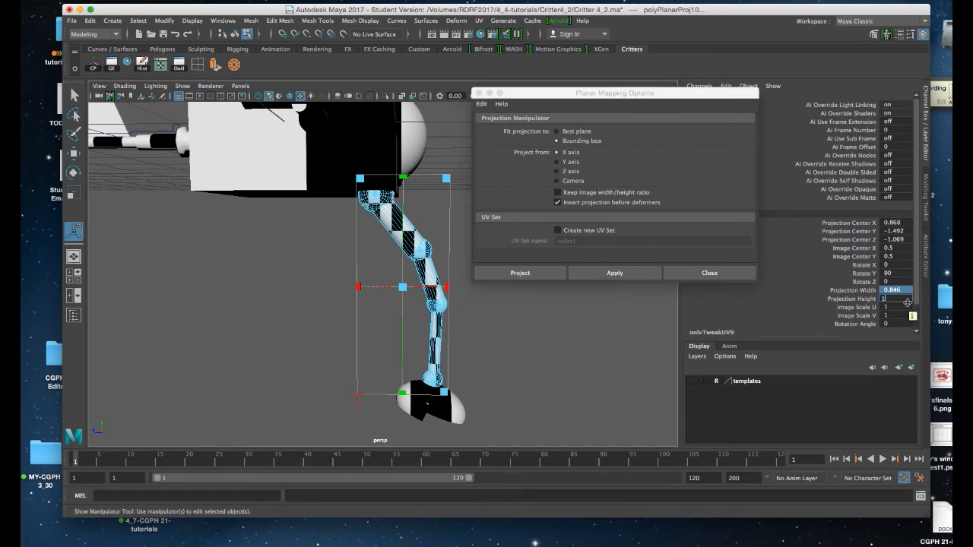
key("Return")
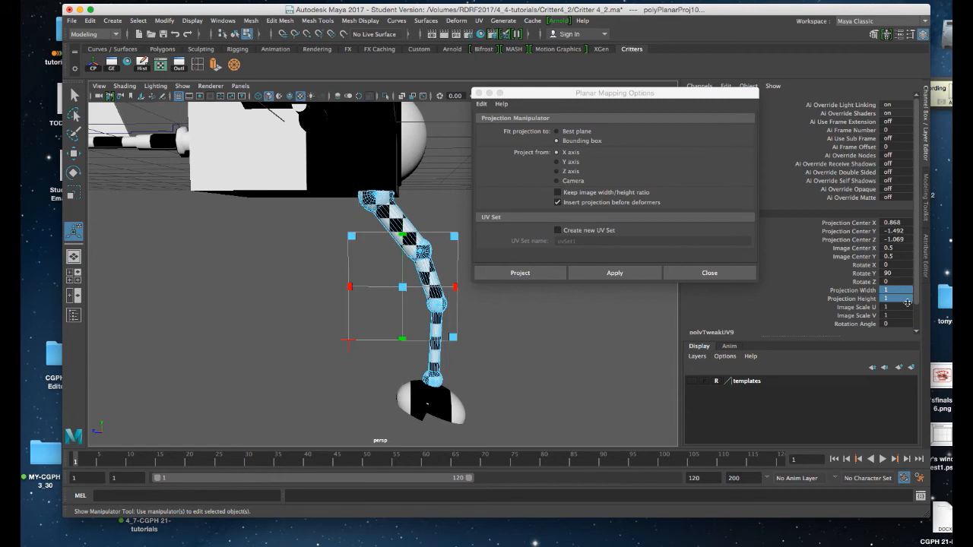
Step: Scale the leg's UVs down and move them into the lower-right quadrant of the UV grid
left_click(161, 65)
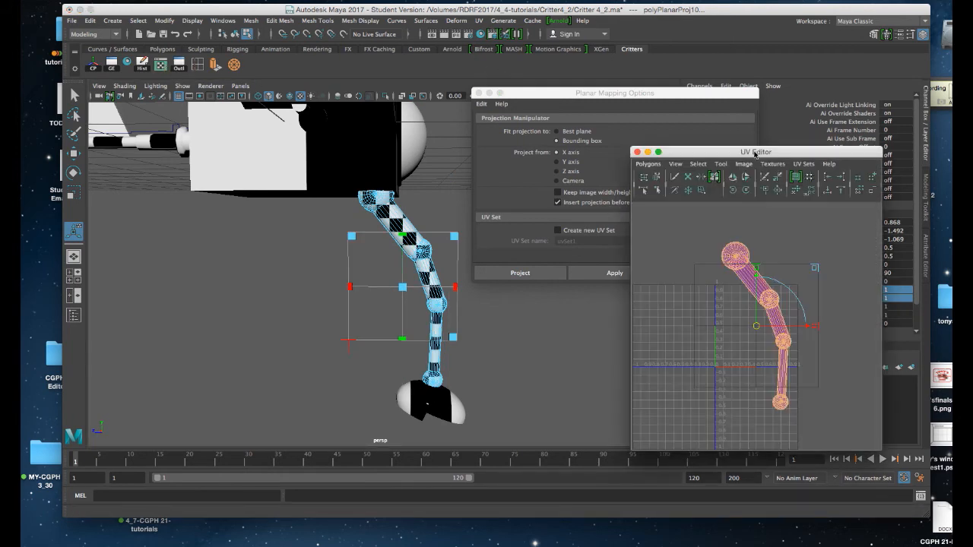
left_click_drag(755, 152, 685, 113)
key("r")
left_click_drag(687, 287, 671, 373)
key("w")
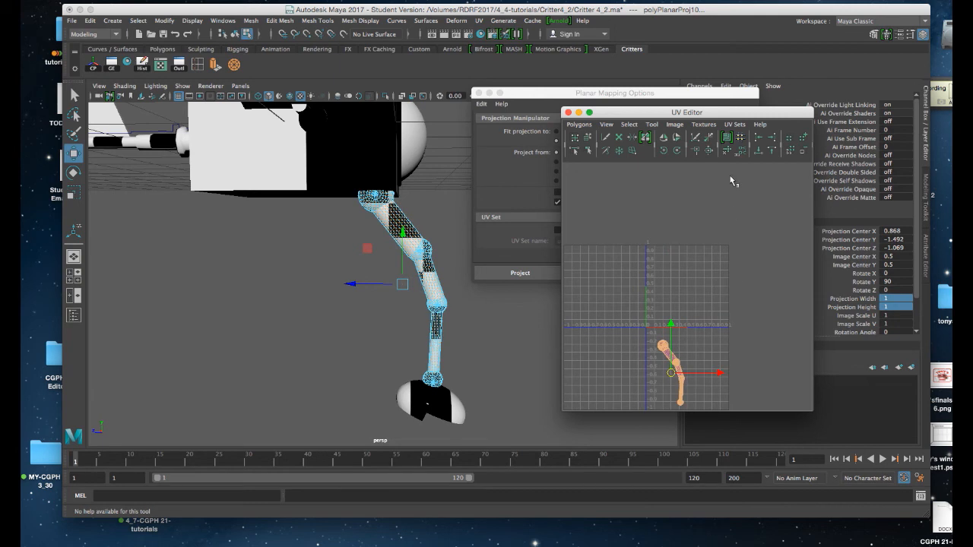
left_click_drag(723, 115, 729, 105)
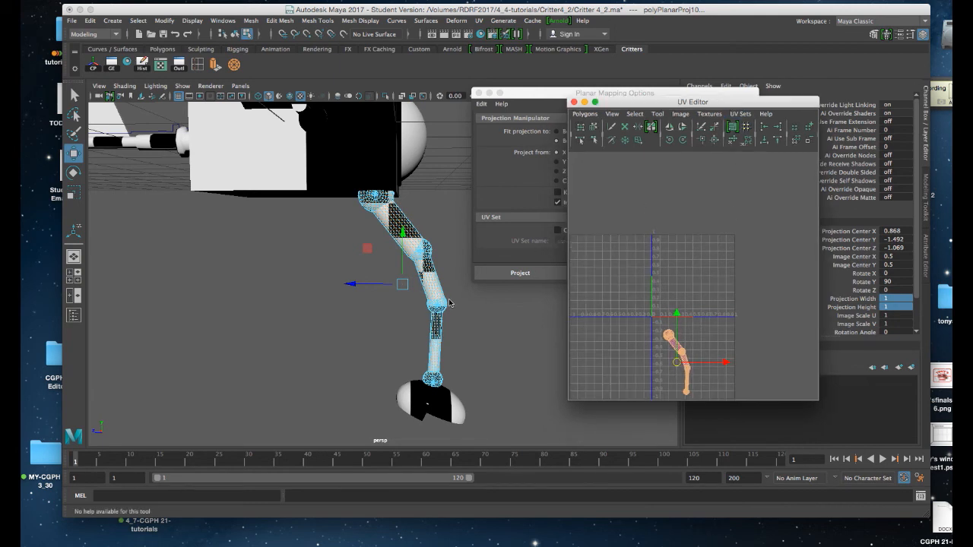
Step: Apply a planar UV projection from the Y axis, fitted to the bounding box, to the egg-shaped foot in object mode
left_click(441, 323)
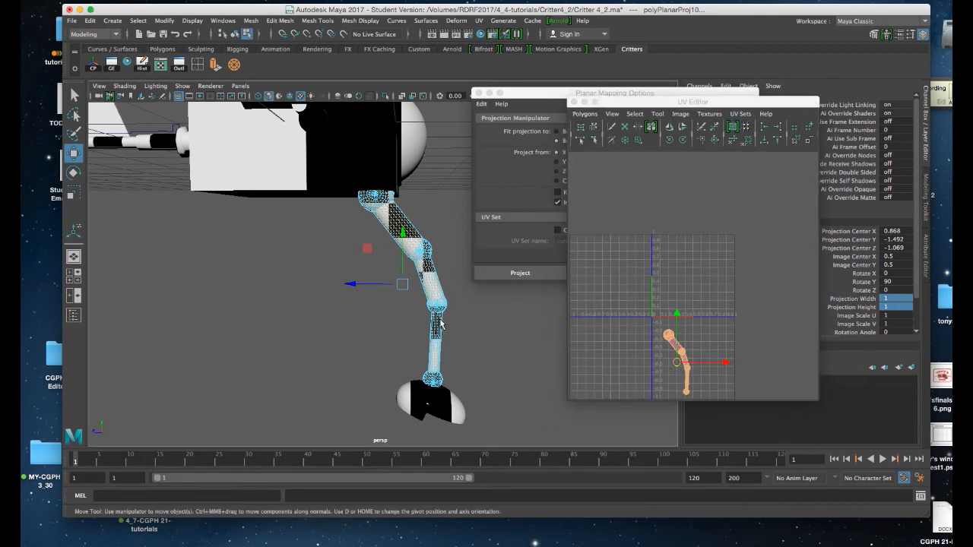
left_click(443, 384)
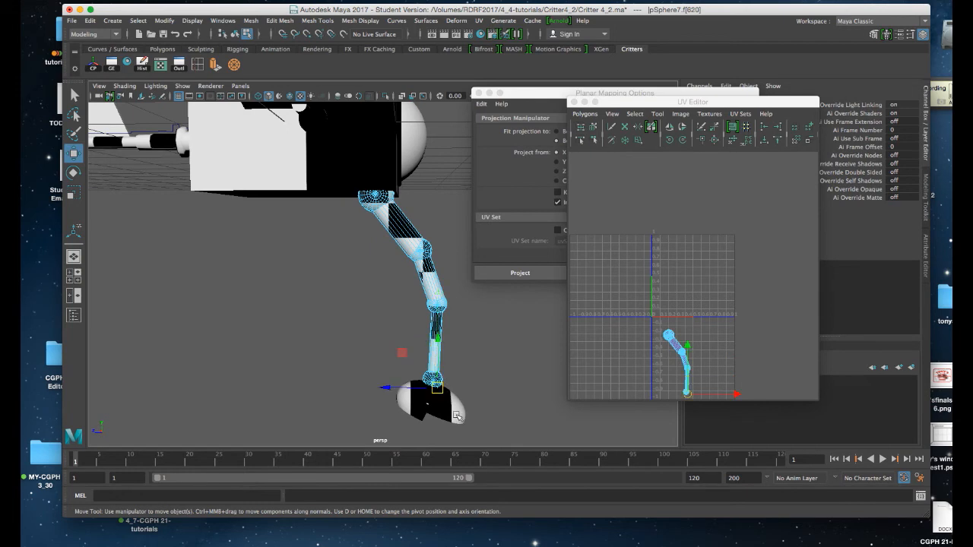
left_click(456, 414)
right_click(457, 414)
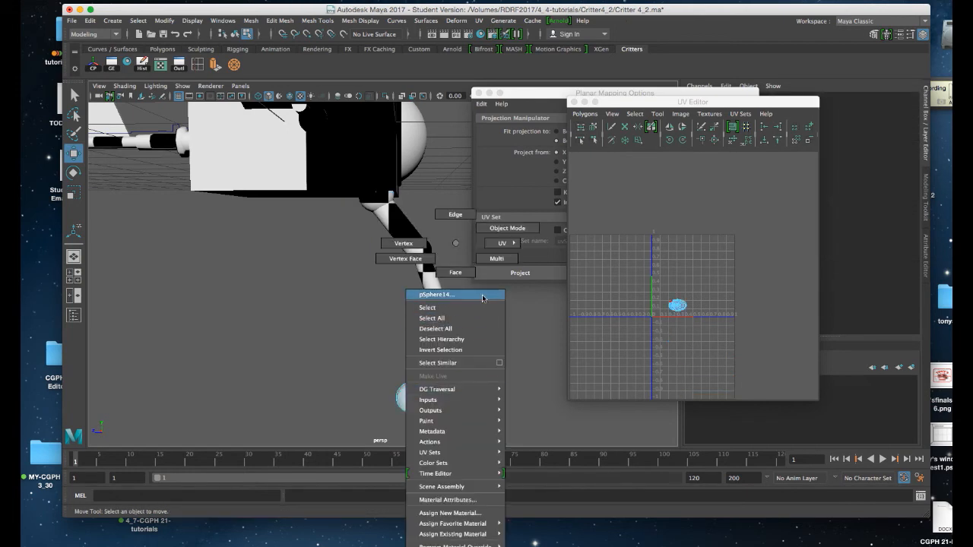
right_click_drag(483, 297, 502, 229)
left_click_drag(504, 326, 445, 353, "alt")
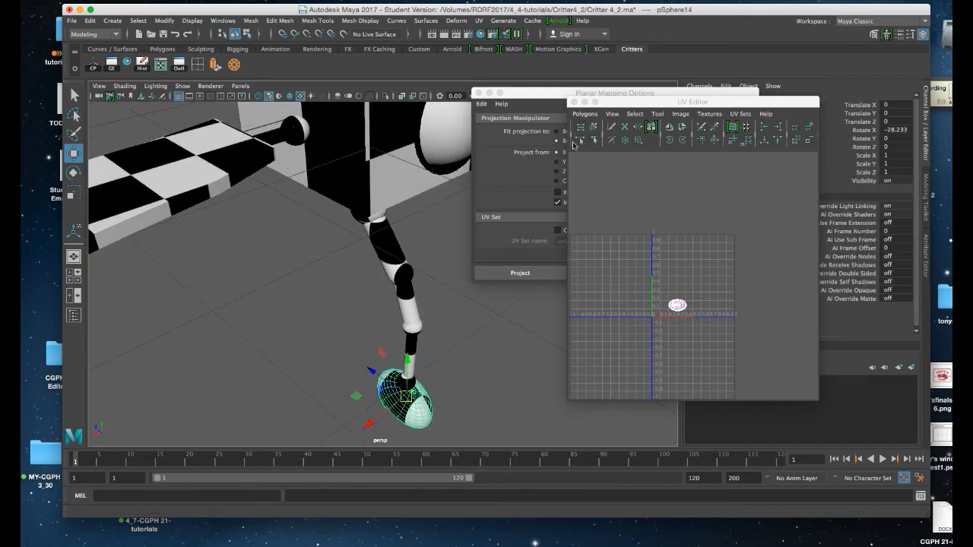
left_click(561, 89)
left_click(557, 162)
left_click(612, 271)
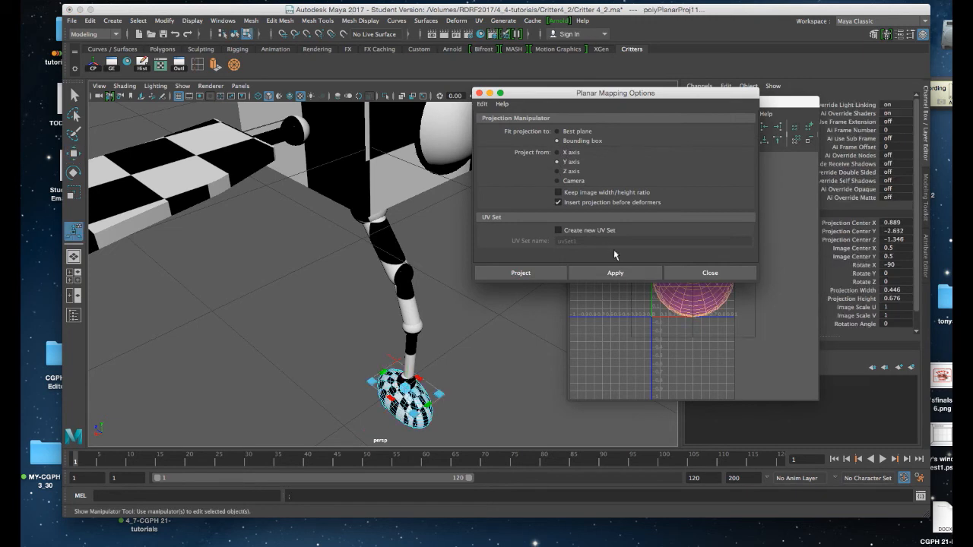
Step: Set both the projection width and projection height of the foot's planar projection to 1
left_click_drag(621, 95, 612, 104)
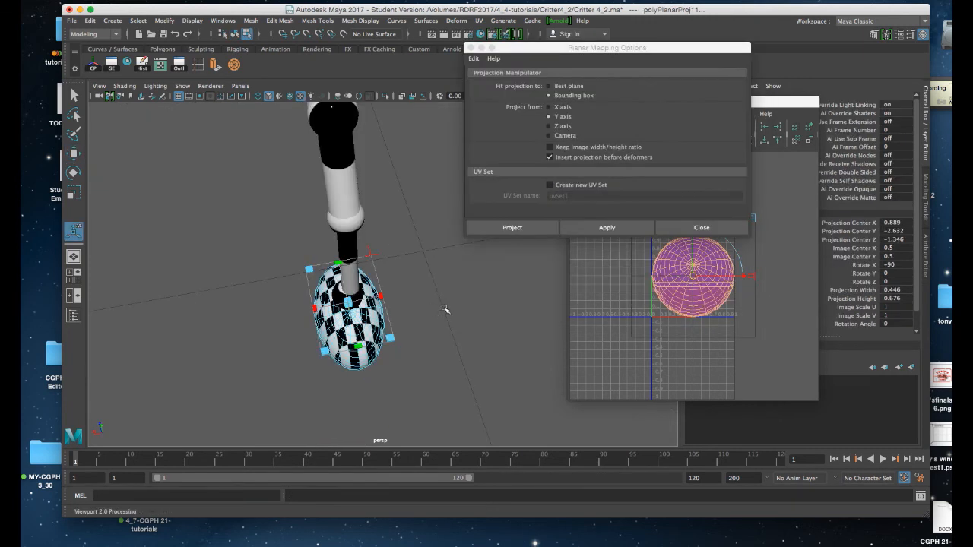
left_click_drag(443, 307, 436, 306, "alt")
right_click_drag(436, 307, 442, 372, "alt")
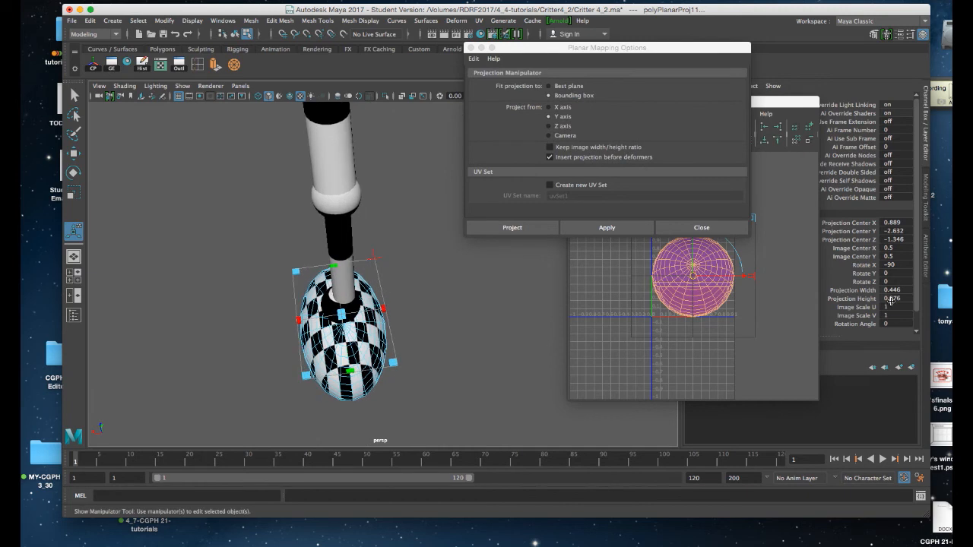
left_click_drag(908, 290, 910, 299)
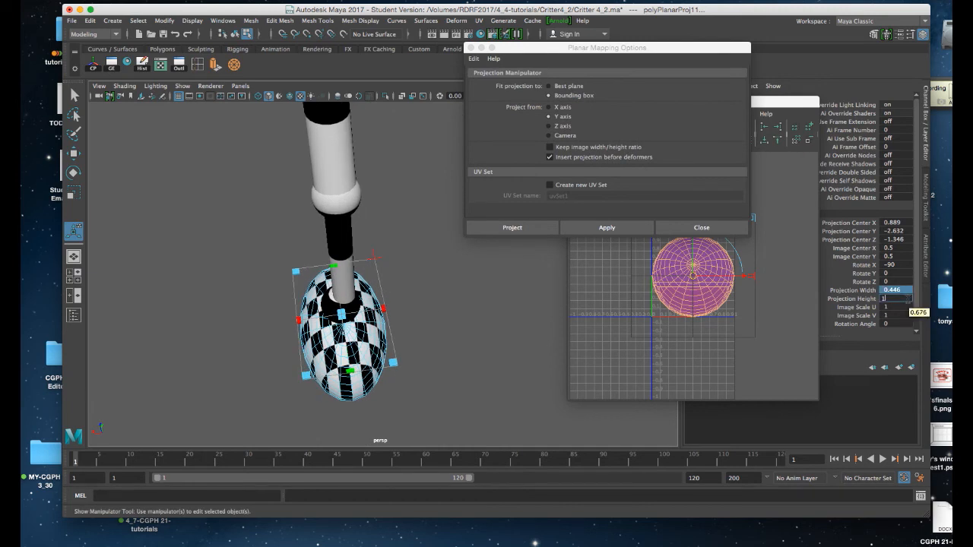
key("Return")
Step: Move the foot's UVs down to the right side of the UV grid, scale them down, and return to object mode
left_click_drag(693, 277, 731, 380)
key("r")
right_click_drag(367, 339, 413, 236)
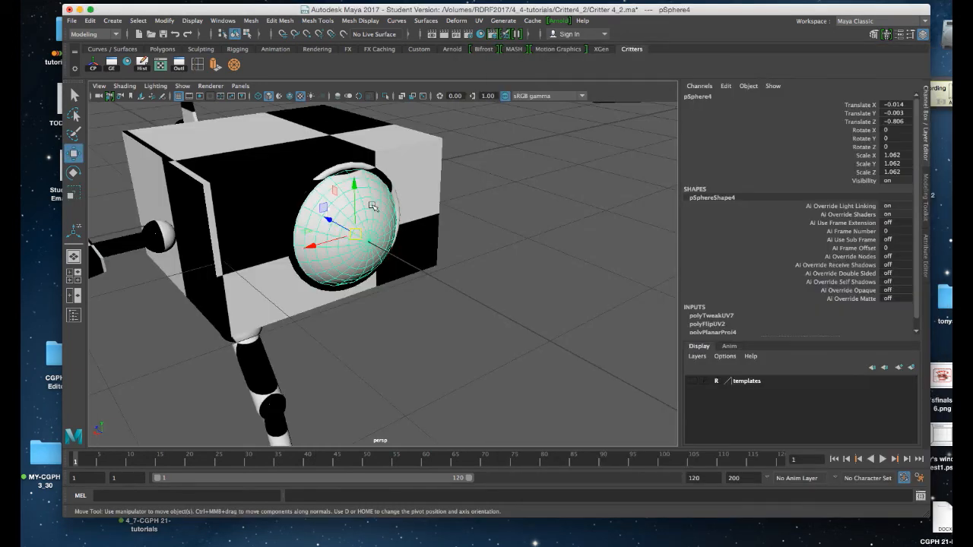
Step: Apply a planar UV projection from the Z axis, fitted to the bounding box, to the eye sphere on the body's front
right_click_drag(356, 218, 361, 275, "alt")
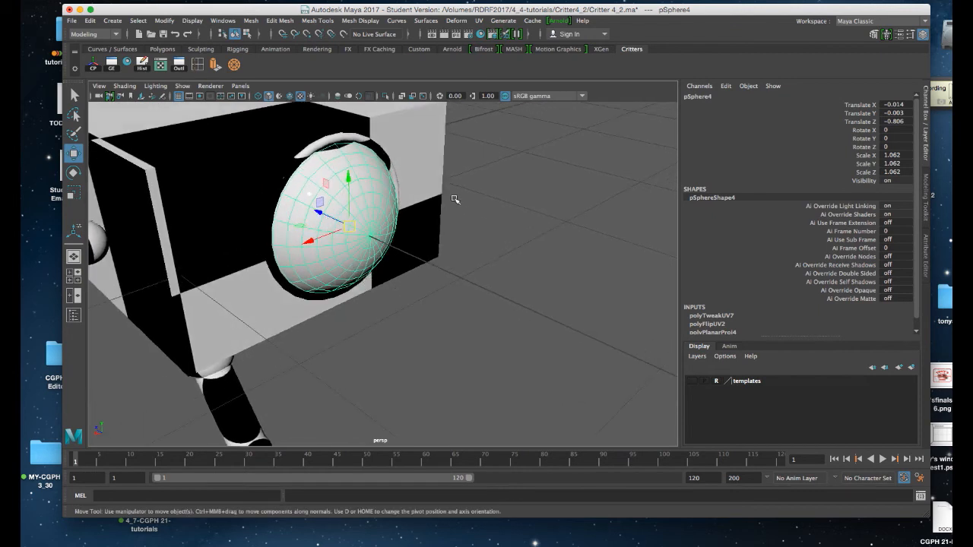
key("space")
left_click(684, 207)
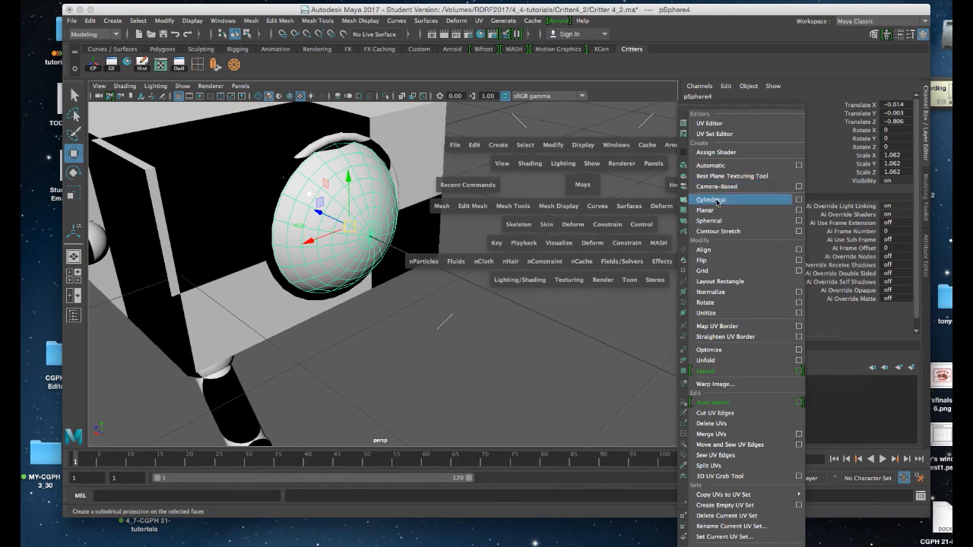
left_click(799, 210)
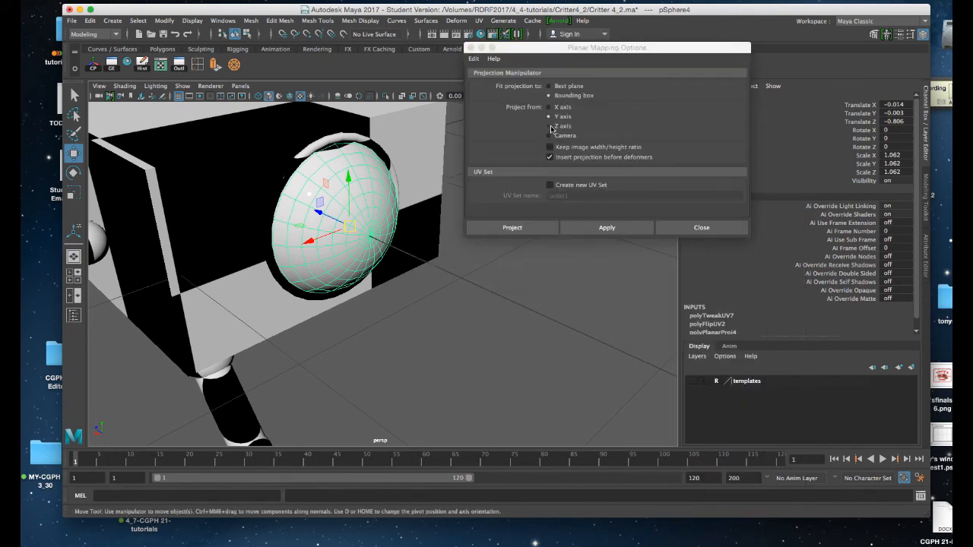
left_click(551, 126)
left_click(584, 229)
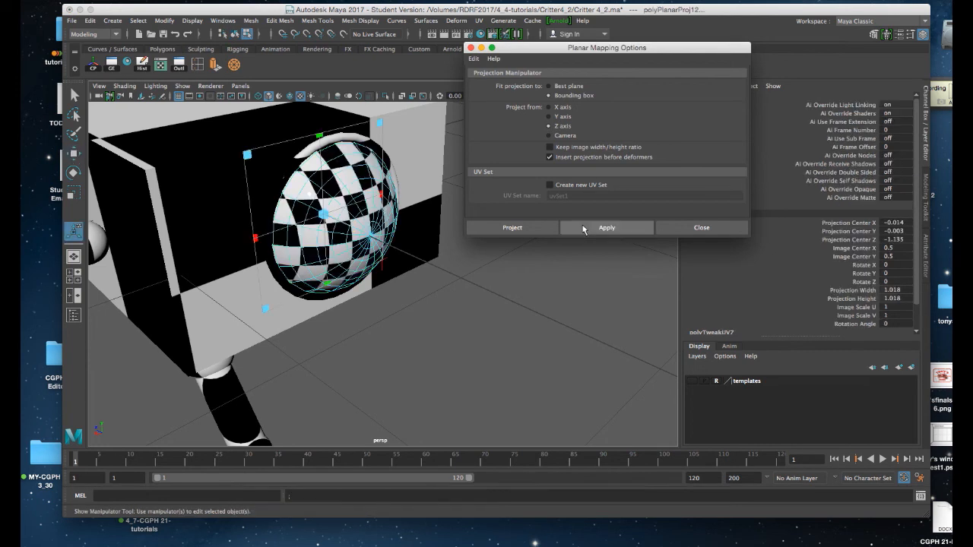
Step: Move the eye sphere's UVs into the lower-right quadrant of the UV grid and scale them down
left_click_drag(430, 197, 382, 186, "alt")
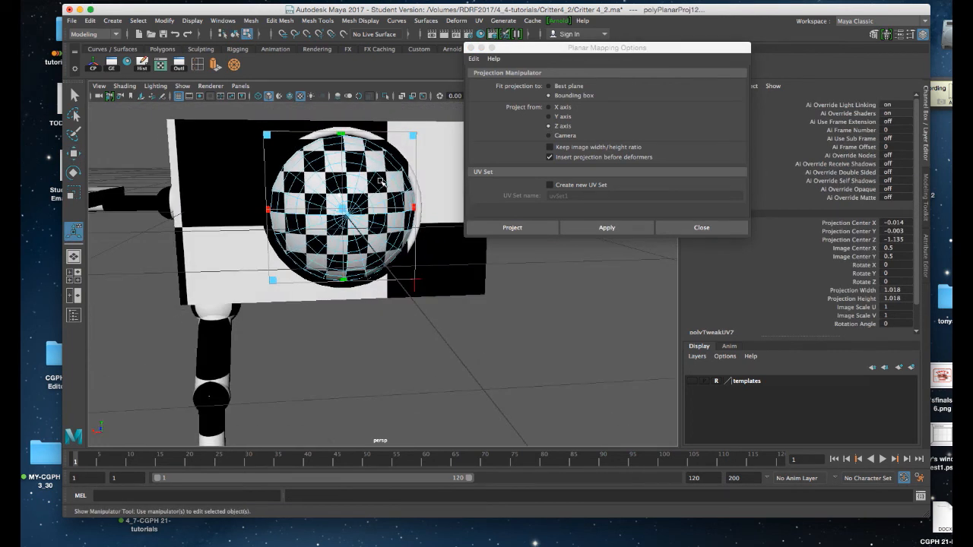
middle_click_drag(381, 185, 371, 202, "alt")
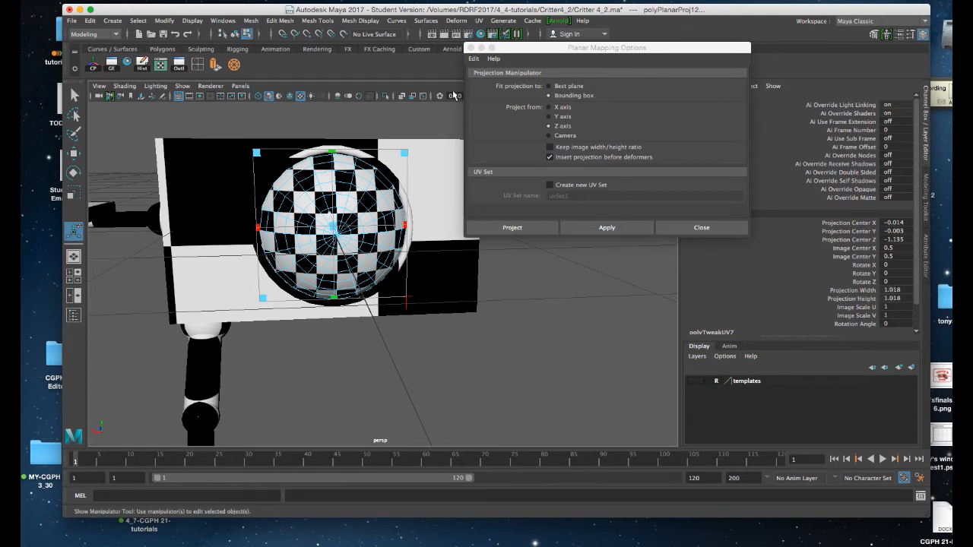
left_click(160, 65)
left_click_drag(592, 283, 569, 393)
key("r")
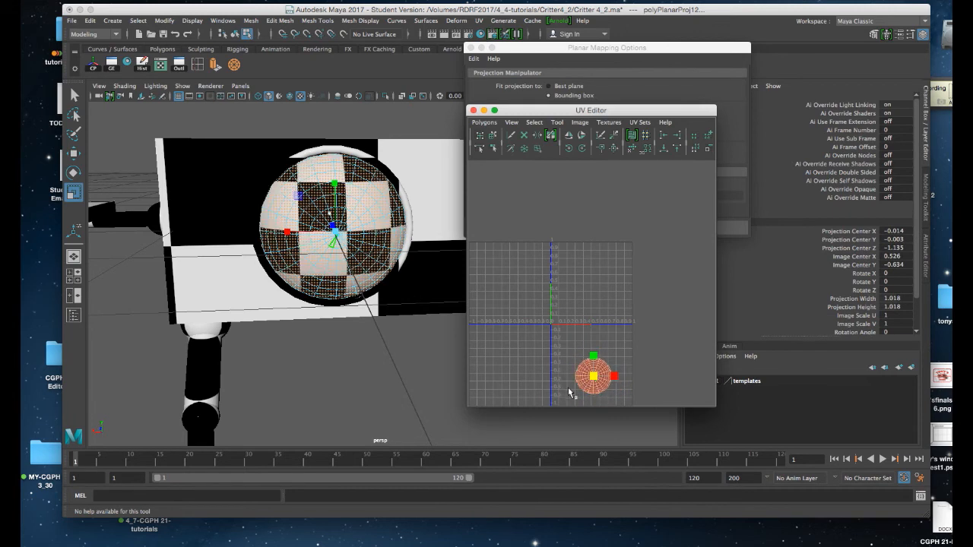
left_click_drag(357, 210, 341, 226, "alt")
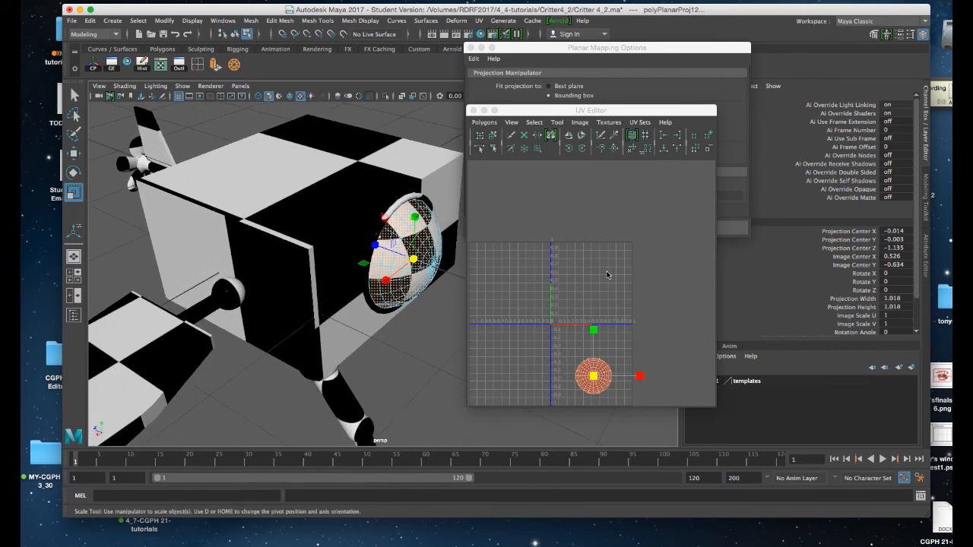
left_click_drag(355, 215, 354, 243, "alt")
key("w")
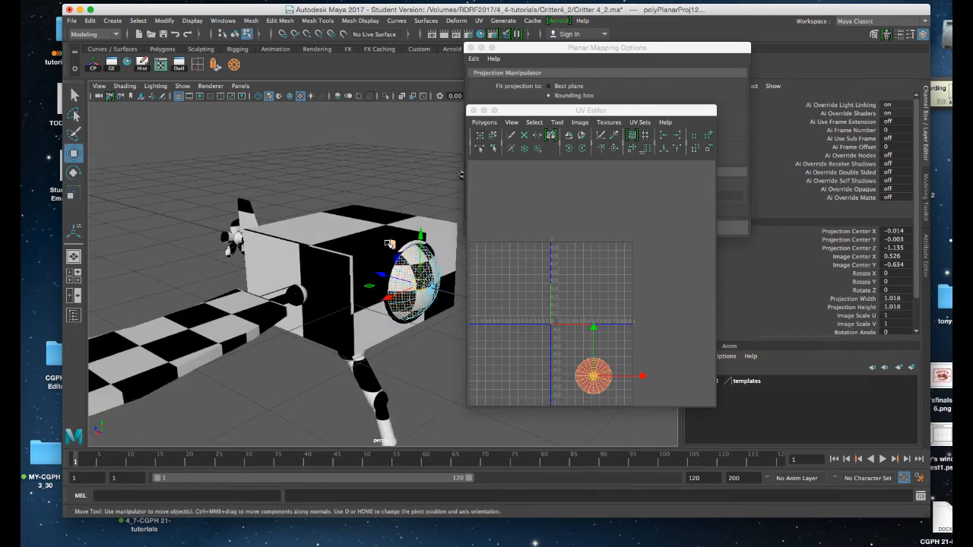
Step: Select all the critter's mapped parts and enlarge the UV Editor to show all their shells together
right_click_drag(379, 226, 365, 261, "alt")
middle_click_drag(365, 261, 277, 241, "alt")
left_click_drag(376, 263, 347, 250, "alt")
middle_click_drag(346, 251, 388, 260, "alt")
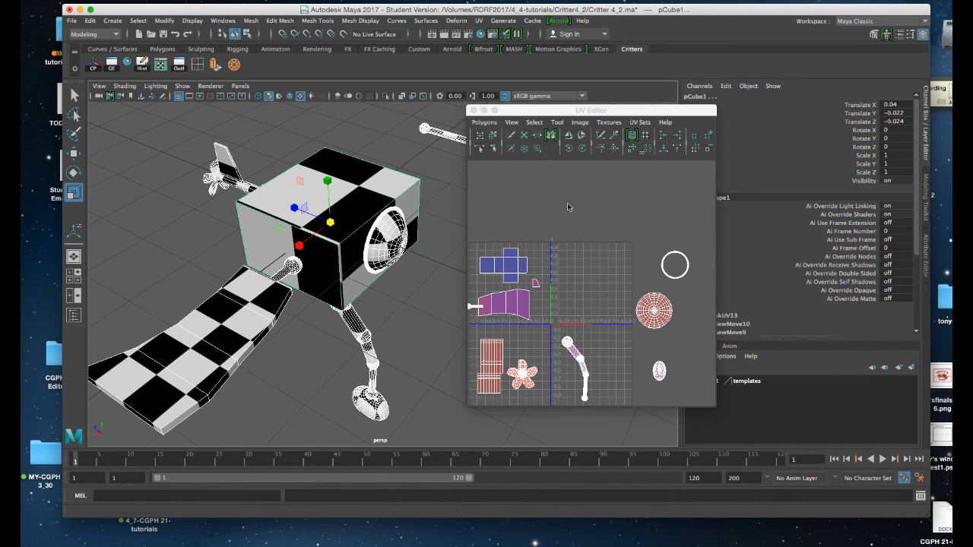
left_click_drag(574, 109, 538, 84)
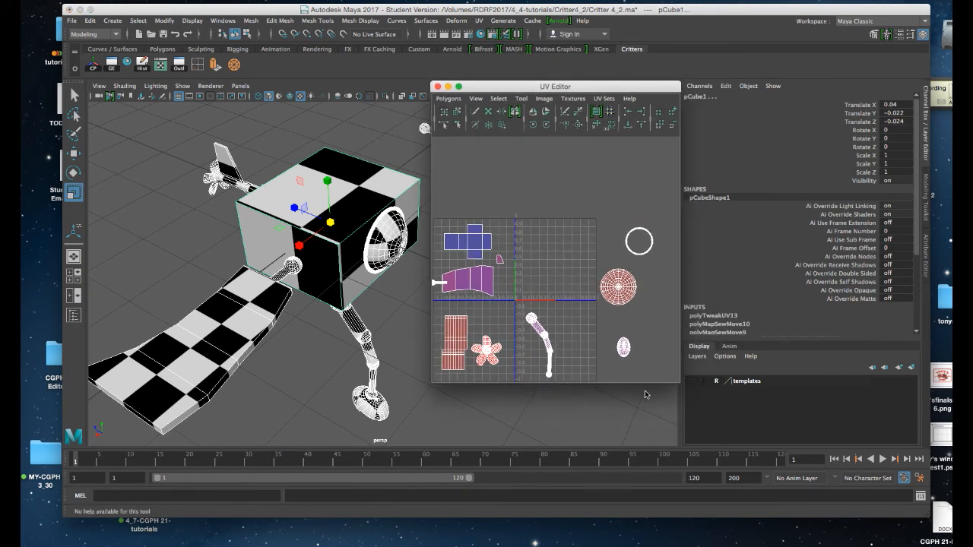
left_click_drag(675, 377, 783, 413)
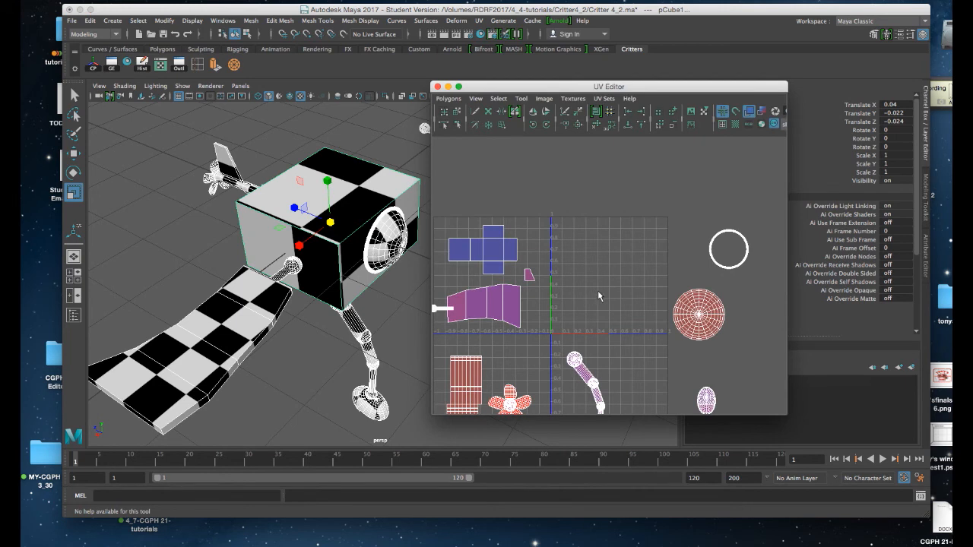
middle_click_drag(597, 291, 610, 251, "alt")
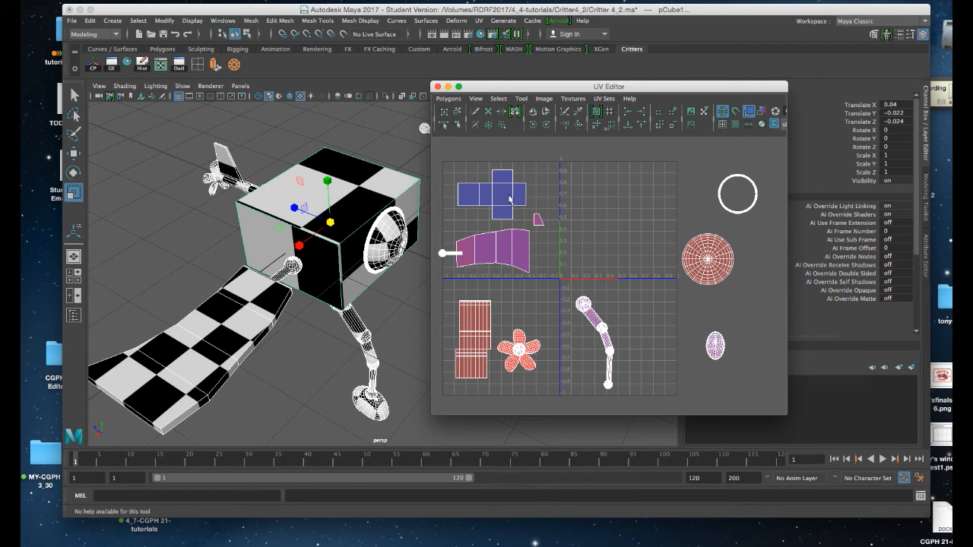
Step: Select the body's cross-shaped UV shell and move it into the corner of the upper-right quadrant
right_click_drag(510, 199, 488, 189)
key("r")
key("w")
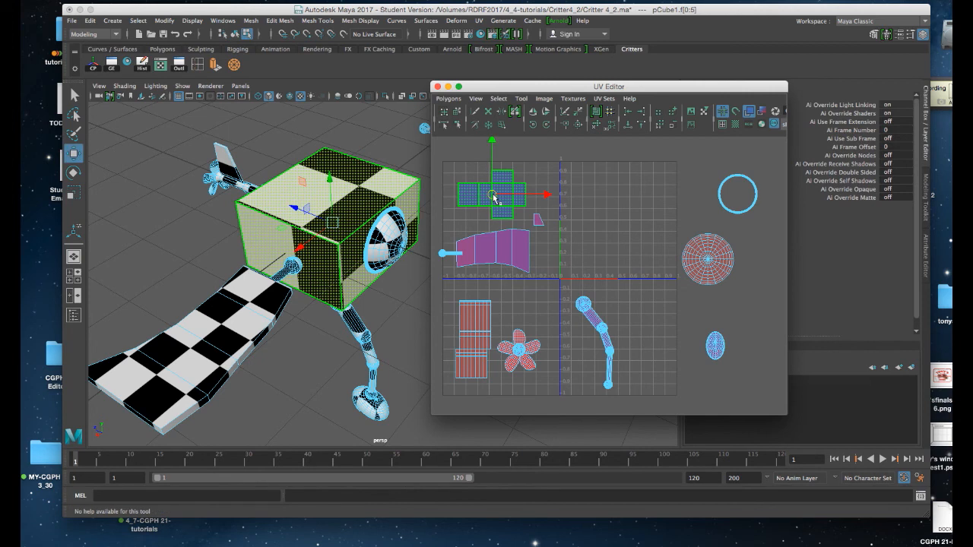
left_click_drag(496, 195, 640, 193)
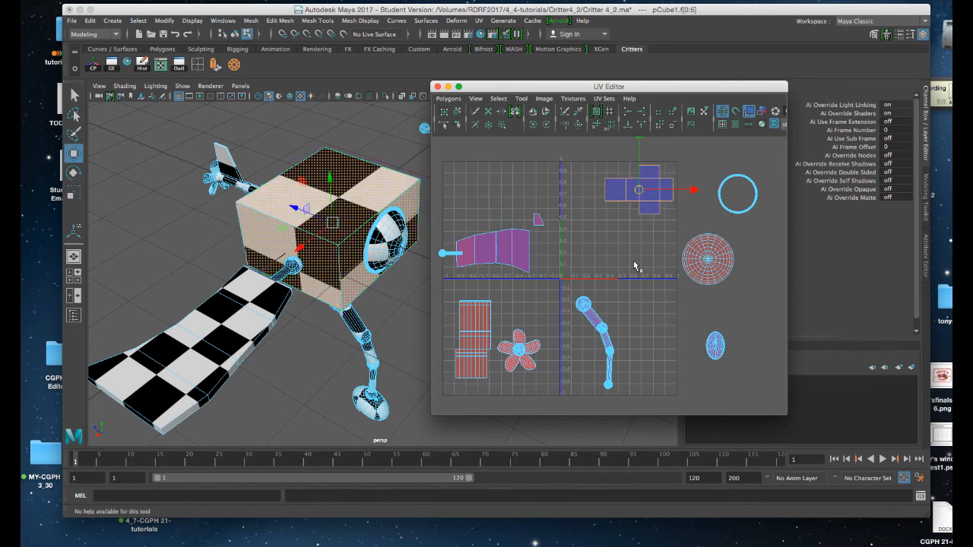
Step: Scale the eye sphere's UV shell down and place it inside the eye ring's shell
left_click(709, 266)
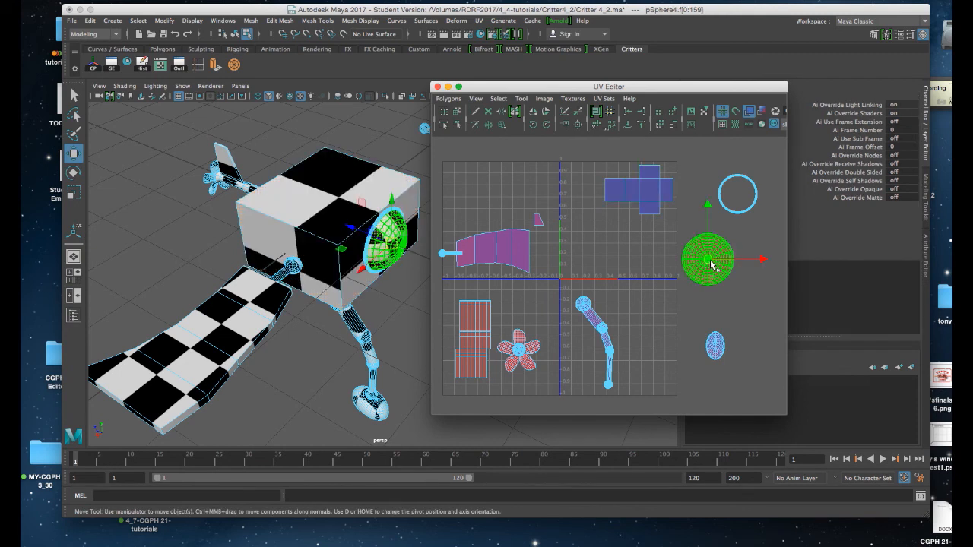
key("r")
key("w")
left_click_drag(708, 261, 730, 193)
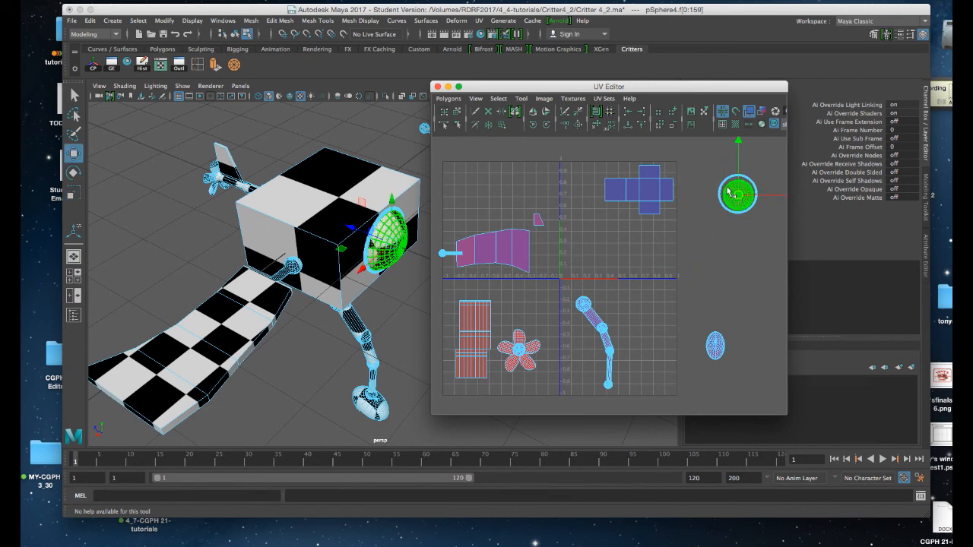
Step: Select the eye ring and eye sphere shells together, move them just below the body's shell, and scale them down
left_click(722, 184)
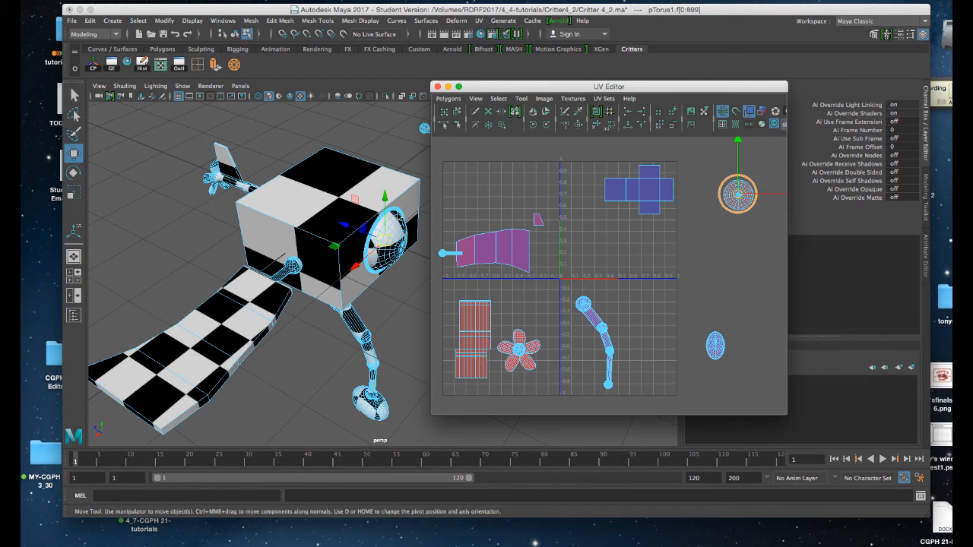
left_click(721, 187)
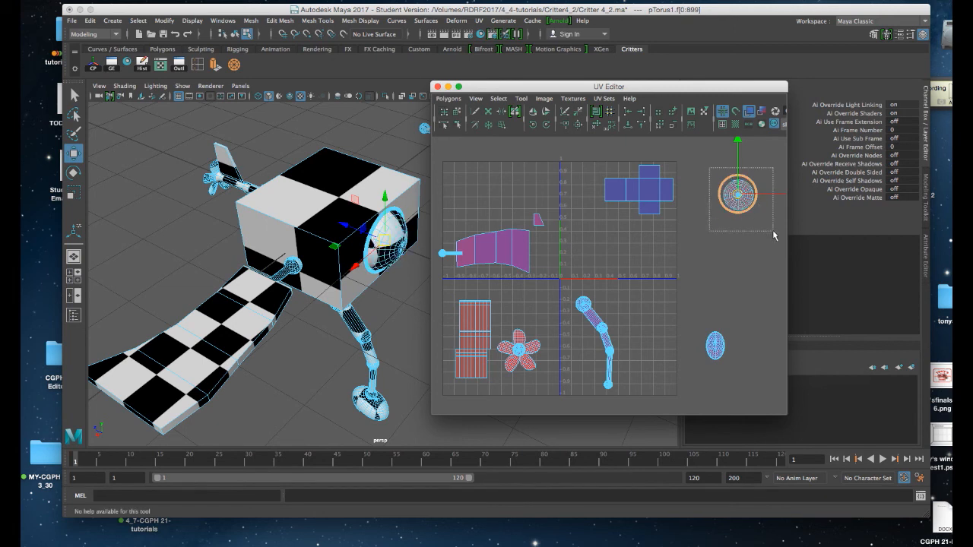
left_click_drag(734, 199, 626, 219)
key("r")
key("w")
left_click(655, 194)
left_click(532, 201)
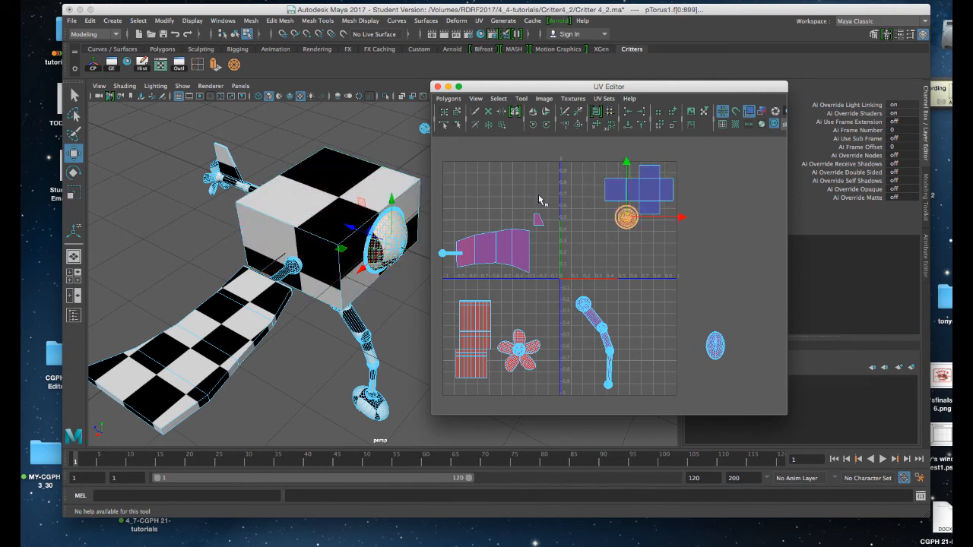
Step: Select the wing and wing joint shells together, move them beside the body's shell in the upper-right quadrant, and scale them down
left_click(484, 251)
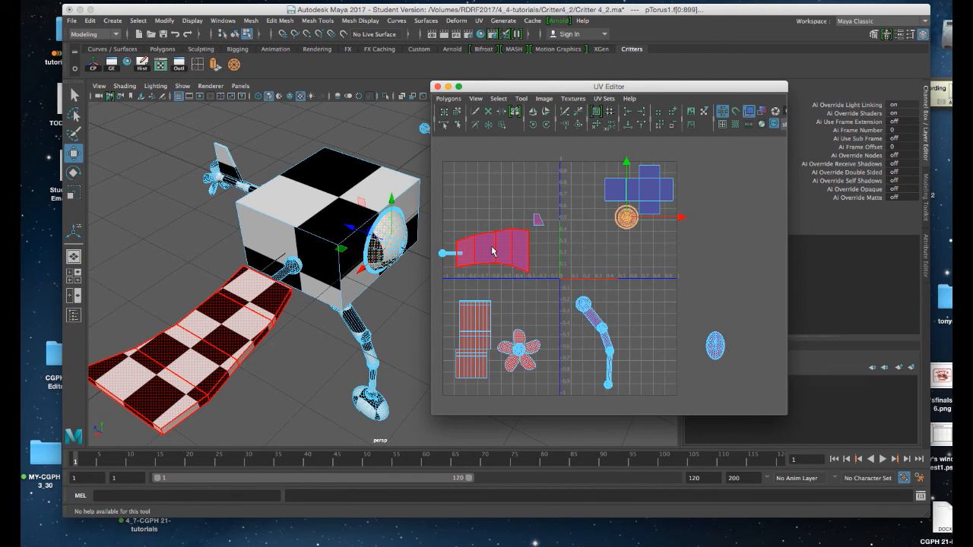
left_click(484, 222)
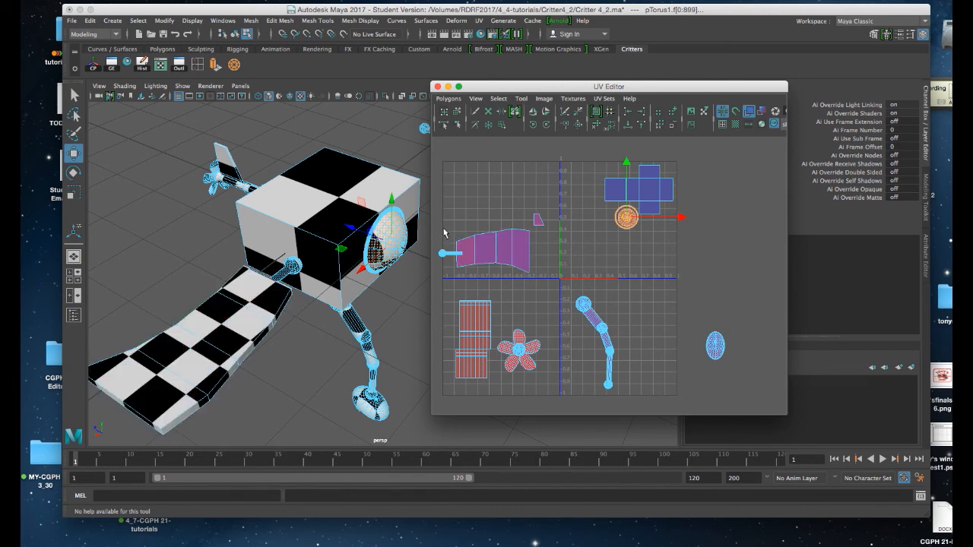
left_click(442, 253)
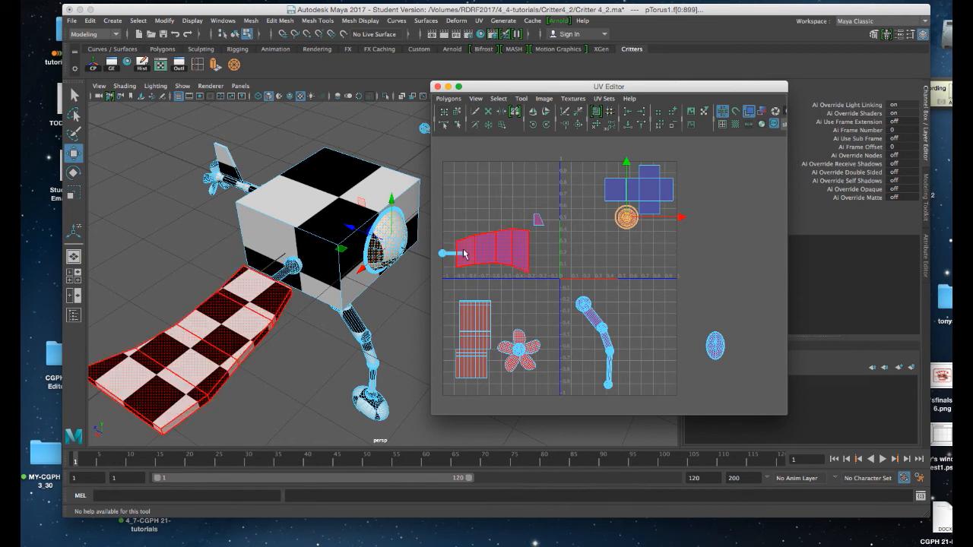
left_click(470, 251)
left_click(459, 244)
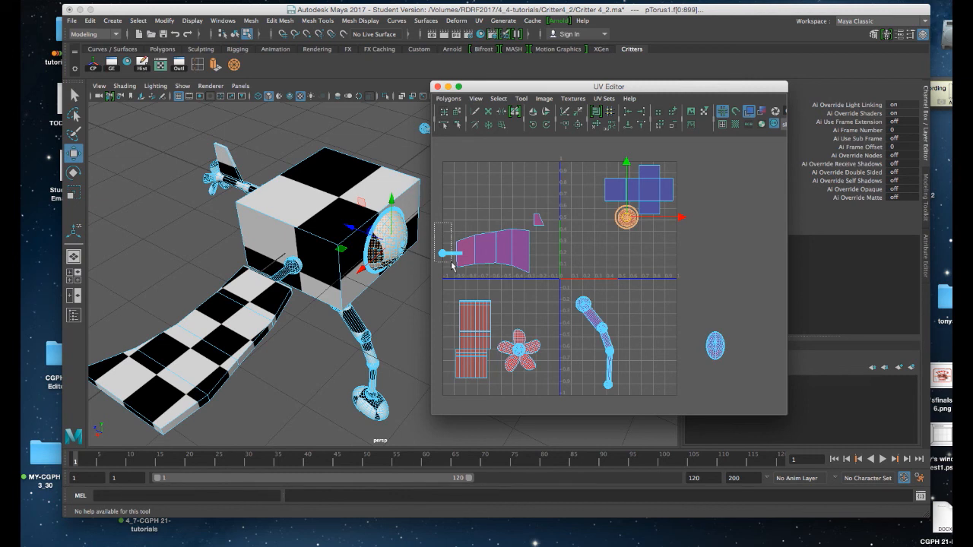
key("w")
left_click_drag(483, 254, 584, 190)
key("r")
key("w")
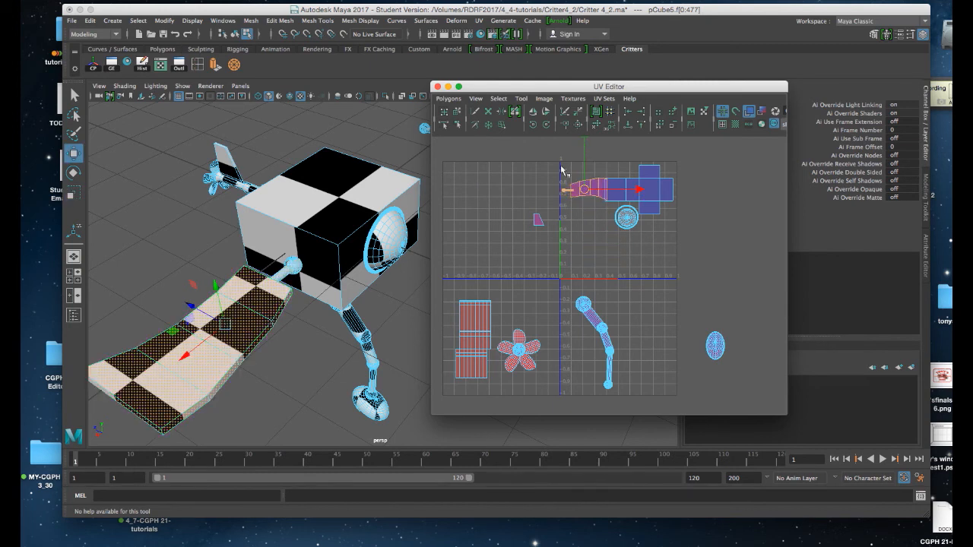
Step: Rotate the wing and wing joint shells 90° clockwise and move them to the left edge of the upper-right quadrant
left_click(548, 126)
left_click(548, 126)
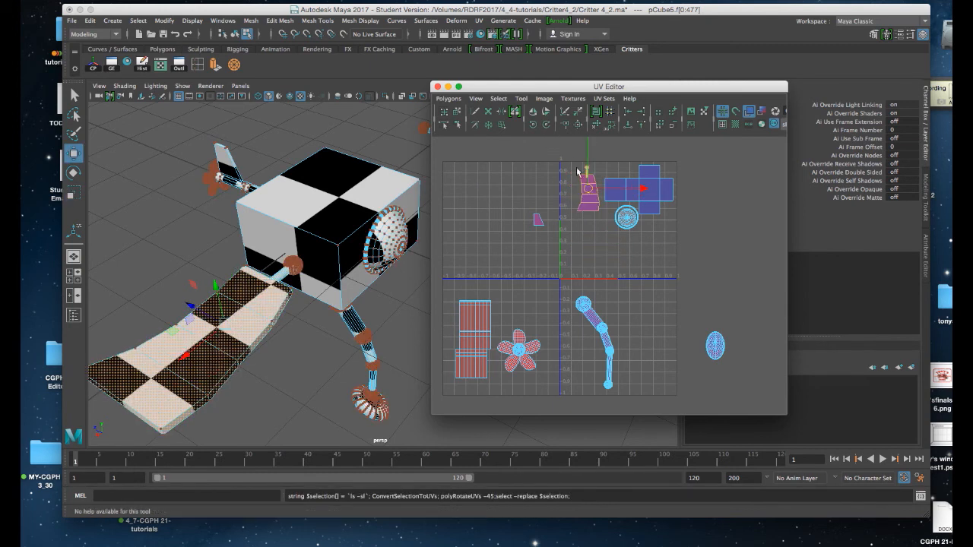
left_click_drag(589, 190, 541, 230)
Step: Select the tail fin's whole UV shell and move it between the wing and body shells
left_click(537, 219)
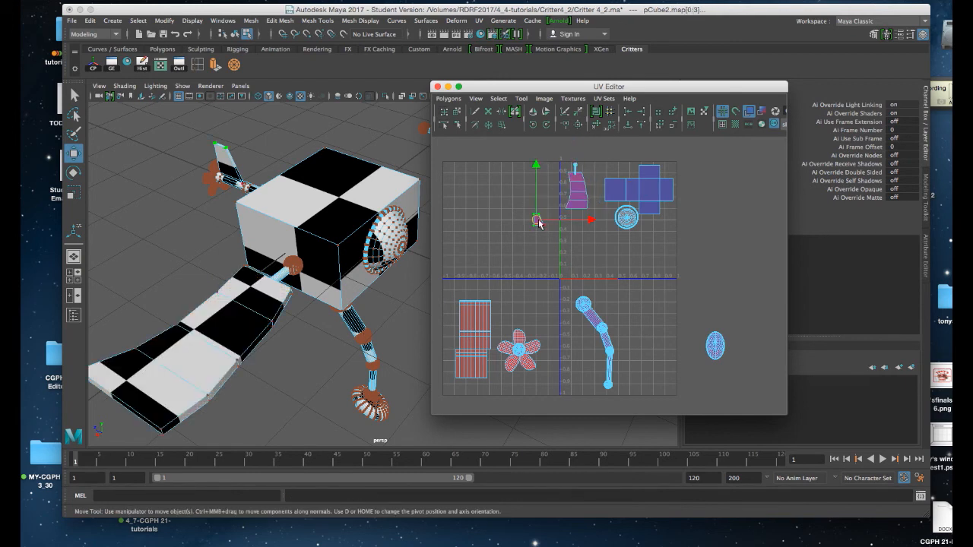
right_click_drag(537, 219, 537, 229)
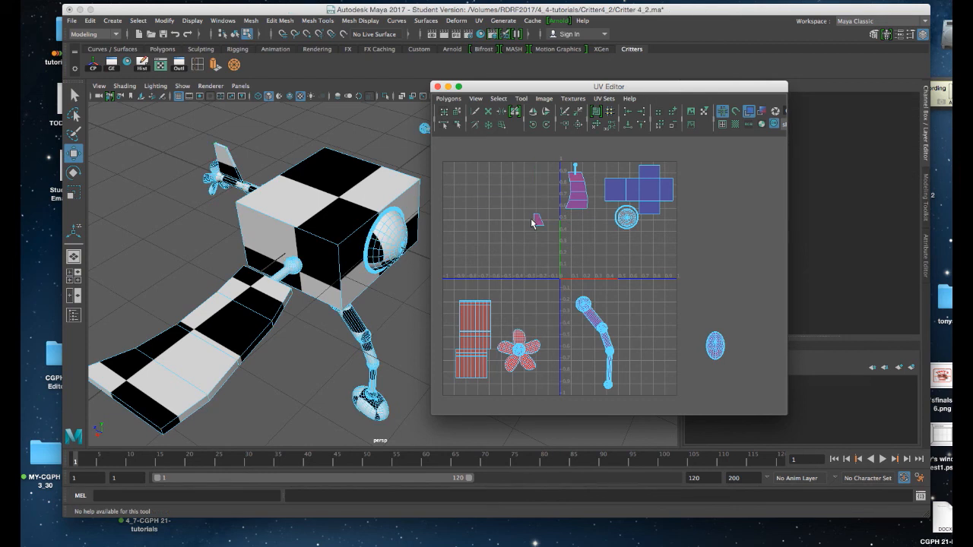
left_click_drag(538, 221, 594, 184)
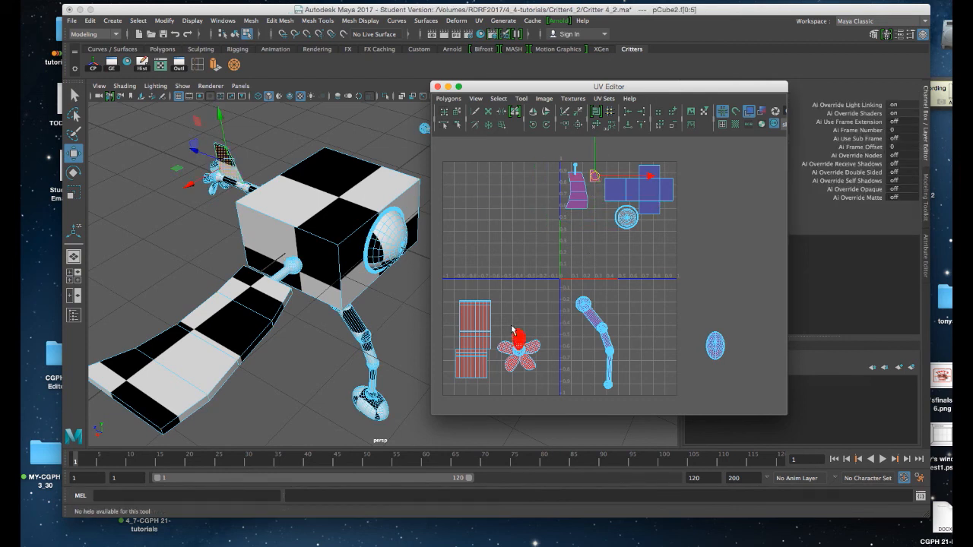
Step: Move the propeller's UV shell into the upper-right quadrant beside the eye shells and scale it down
left_click(520, 352)
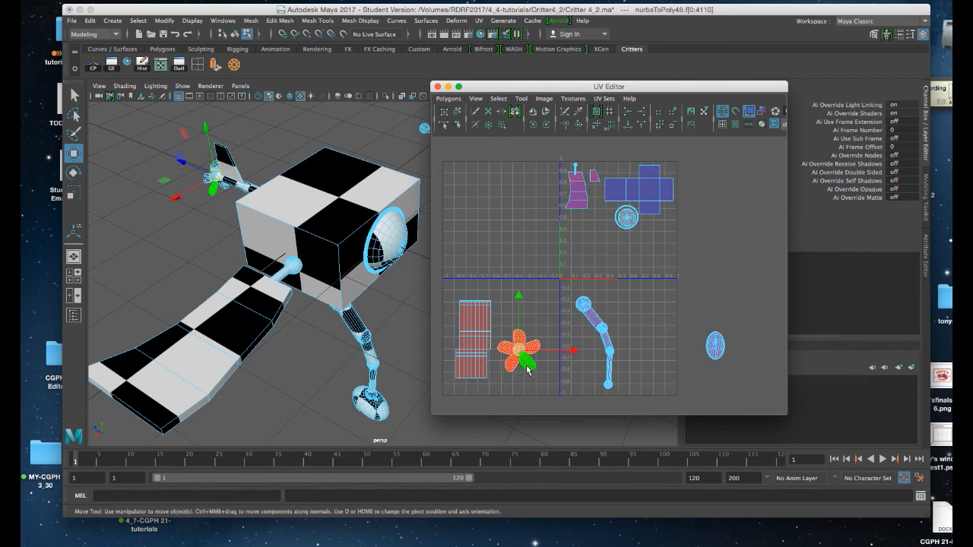
left_click_drag(519, 354, 601, 226)
key("r")
key("w")
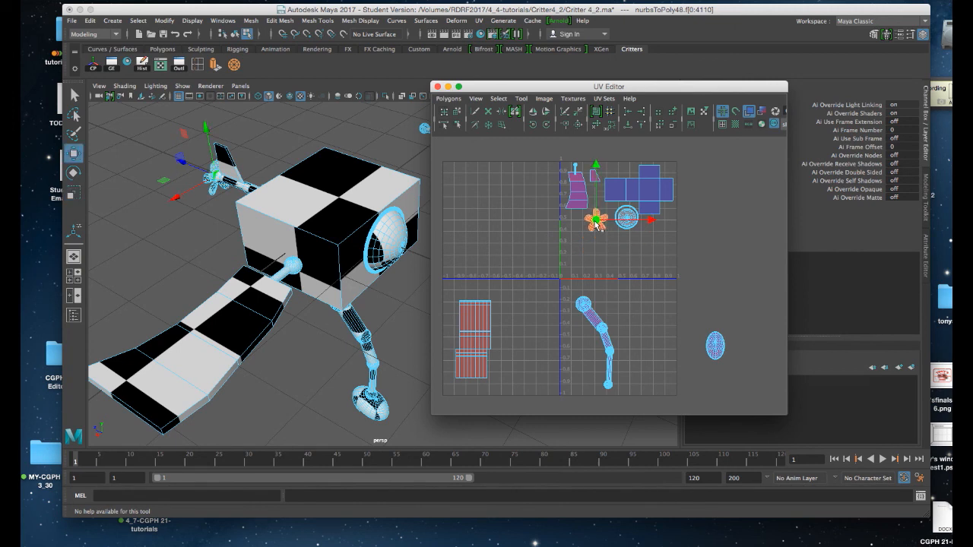
Step: Move the tail boom's rectangular UV shells into the upper-right quadrant, rotate them 90° clockwise, and scale them down near its lower-left corner
left_click(479, 323)
left_click_drag(479, 338, 637, 262)
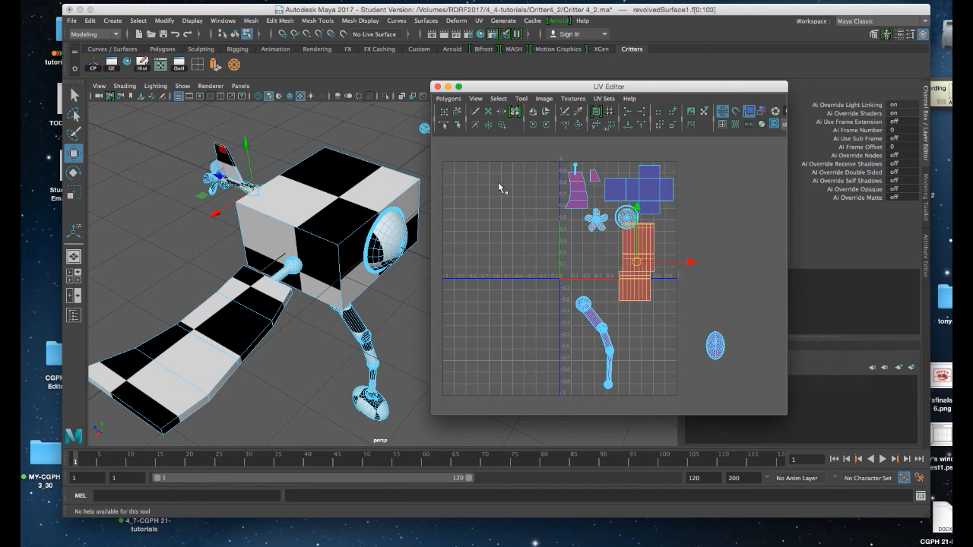
left_click(547, 127)
left_click(548, 126)
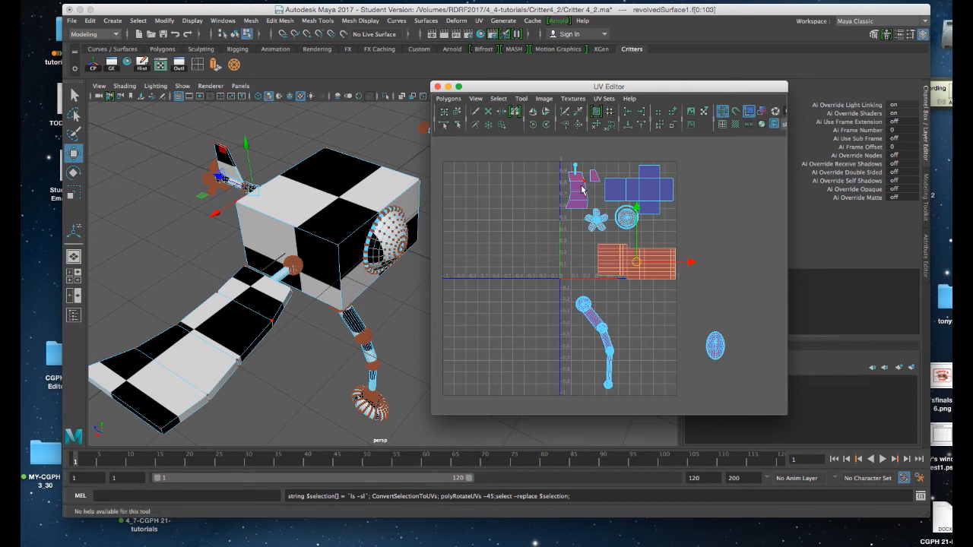
key("r")
left_click_drag(637, 261, 585, 256)
key("w")
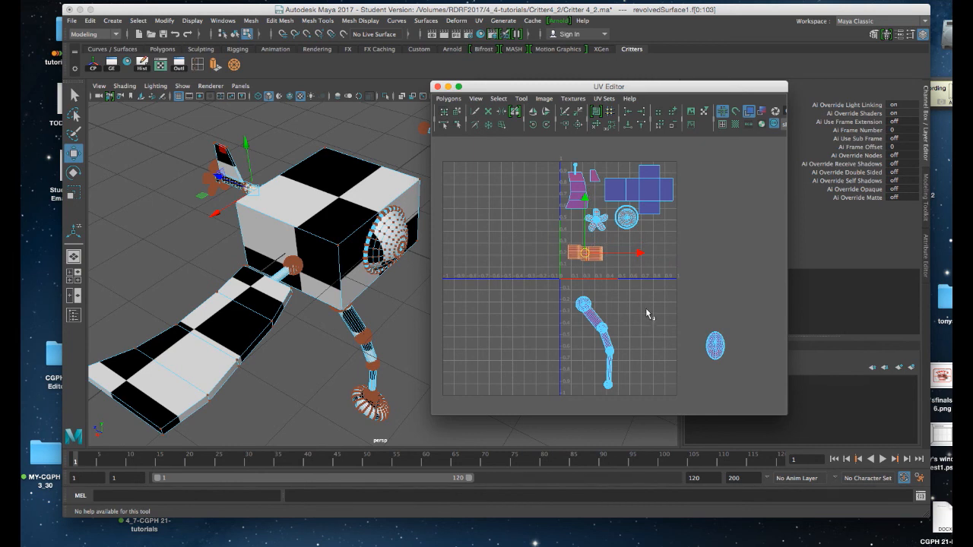
Step: Move the eye shells down beside the tail boom's shells, and shift the propeller's shell closer to the quadrant's left edge
left_click_drag(613, 205, 631, 232)
mouse_move(625, 221)
right_mouse_down()
mouse_move(602, 212)
mouse_move(610, 213)
right_mouse_up()
left_click_drag(617, 207, 621, 256)
left_click_drag(578, 213, 585, 233)
Step: Move the oval UV shell from the lower right into the upper-right quadrant beside the eye shells and scale it down
left_click_drag(699, 328, 635, 271)
key("r")
left_click(635, 272)
Step: Select all of the leg's UV shells, move them below the body's shell in the upper-right quadrant, and scale them down
left_click_drag(571, 293, 639, 419)
left_click_drag(598, 346, 638, 242)
key("w")
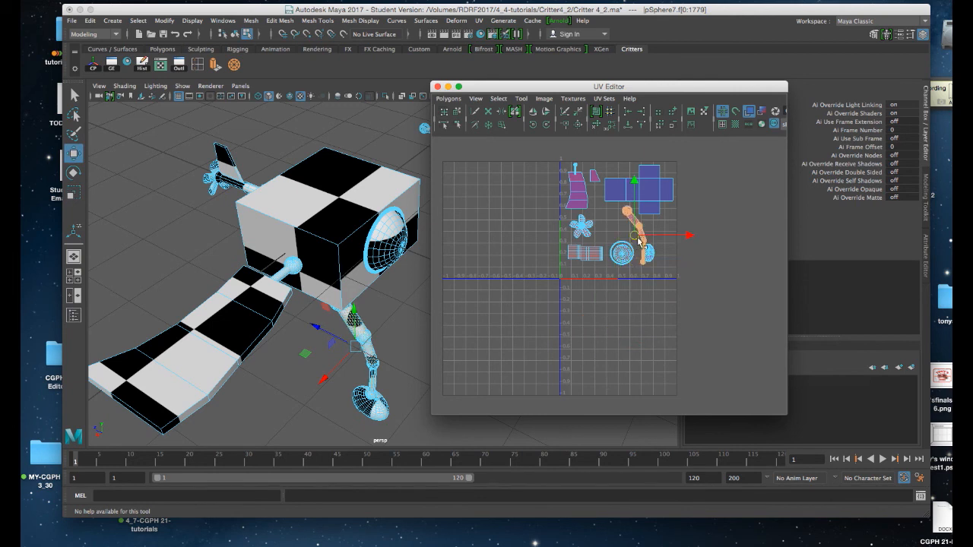
Step: Rotate the leg's UV shells 90° counterclockwise, and fine-tune the angle clockwise so they lie roughly horizontally above the eye shells
left_click(533, 126)
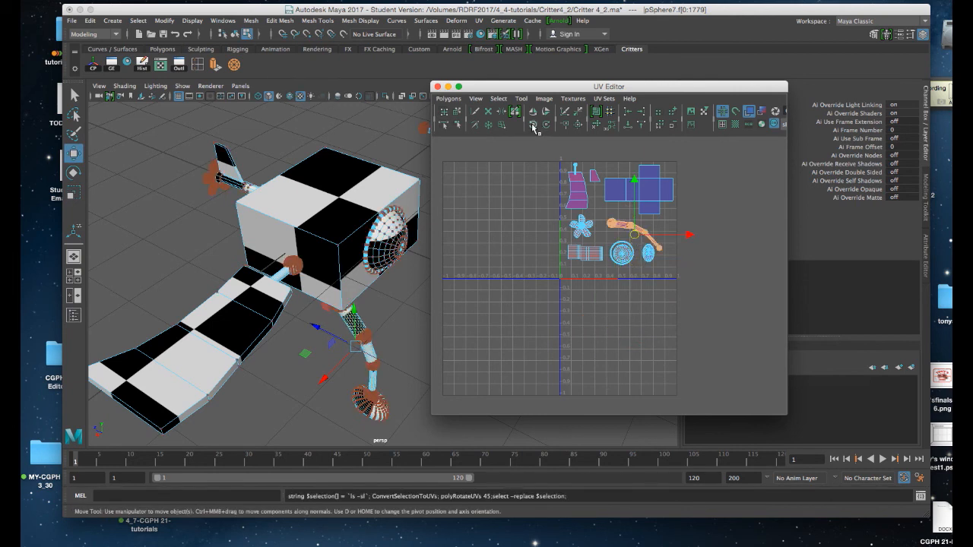
left_click(533, 125)
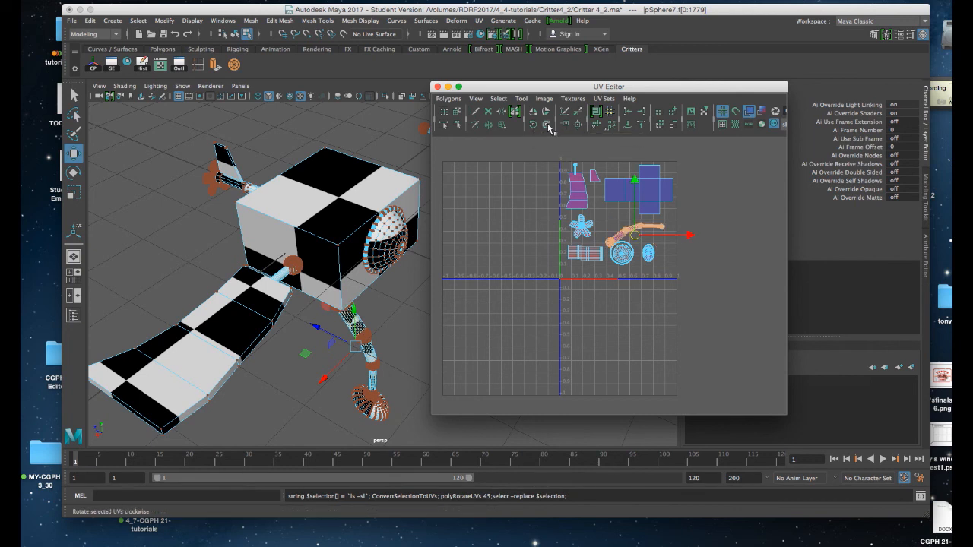
key("e")
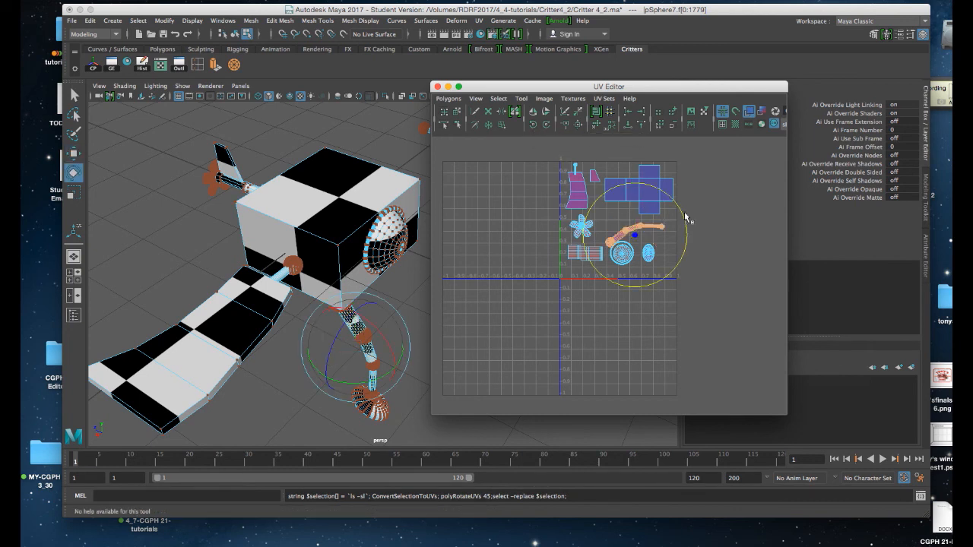
left_click_drag(684, 218, 687, 237)
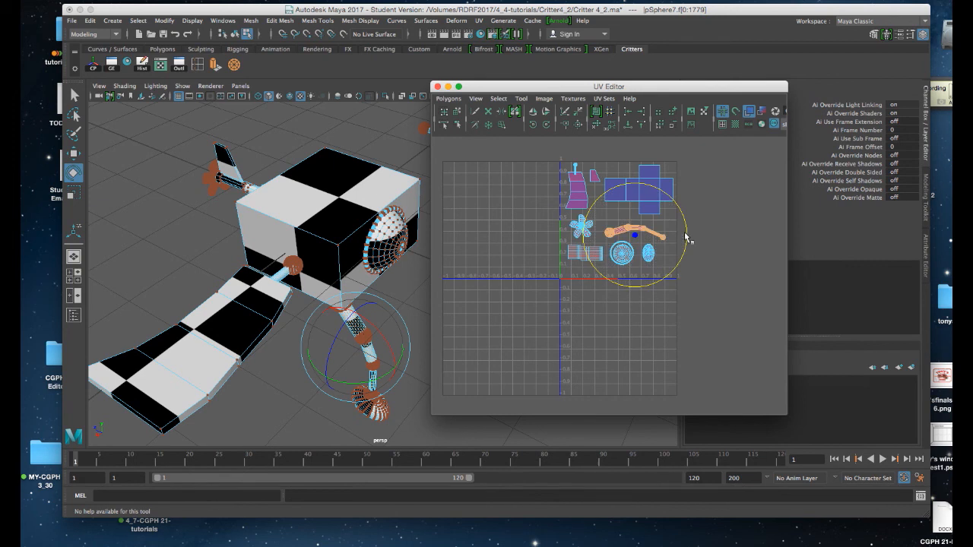
Step: Select the body's whole UV shell and shift it slightly left and down within the upper-right quadrant
left_click(578, 191)
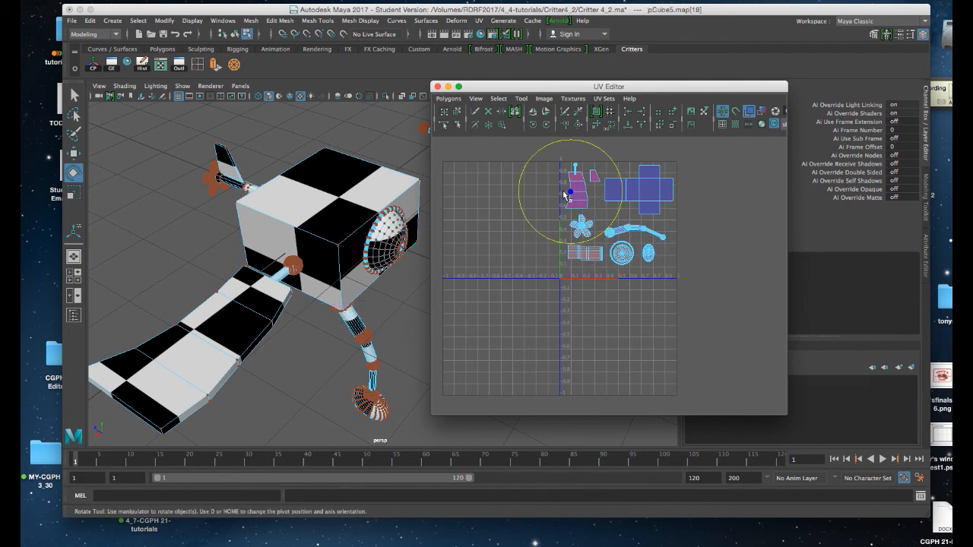
left_click(650, 193)
right_click(650, 192)
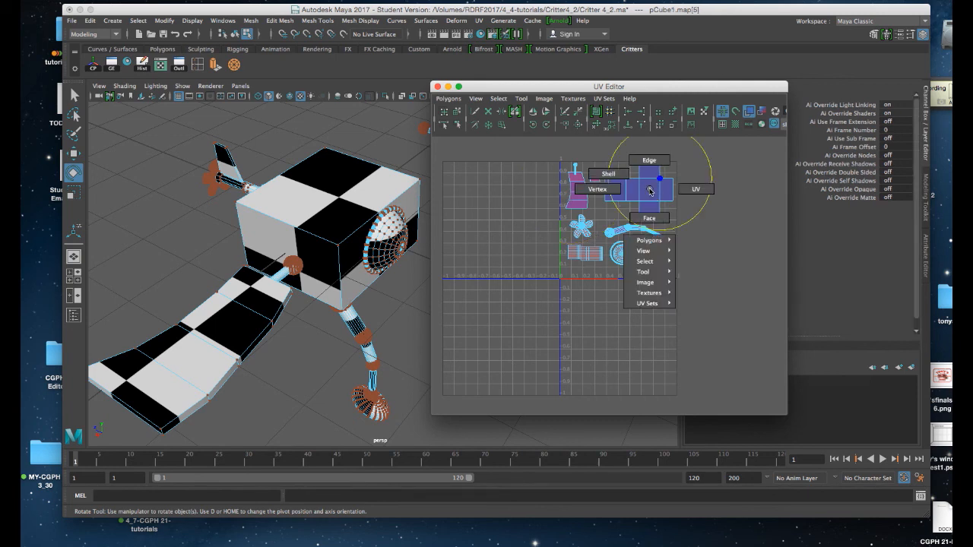
right_click_drag(650, 190, 609, 173)
left_click(653, 194)
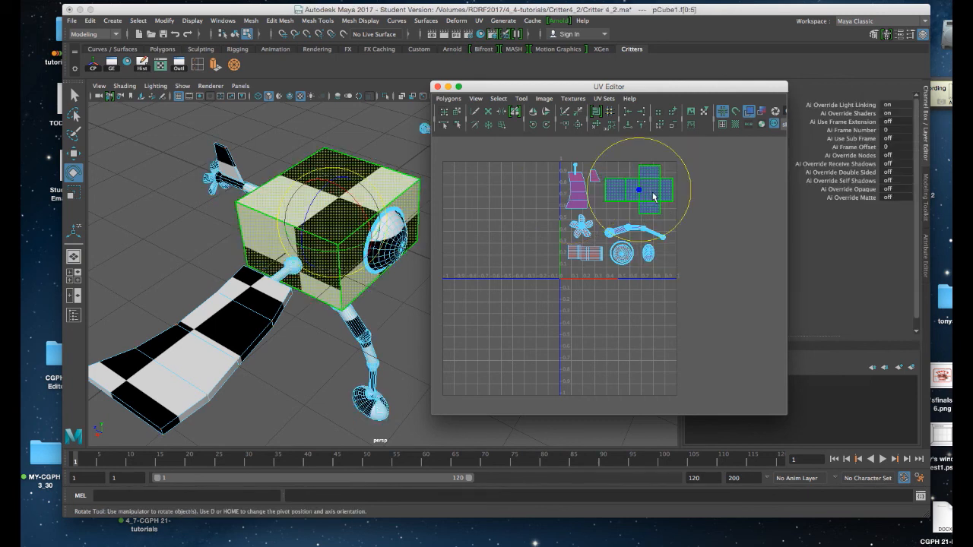
key("w")
left_click_drag(645, 195, 633, 194)
Step: Move the tail fin's UV shell to the lower-right corner of the upper-right quadrant, beside the oval shell
left_click(594, 177)
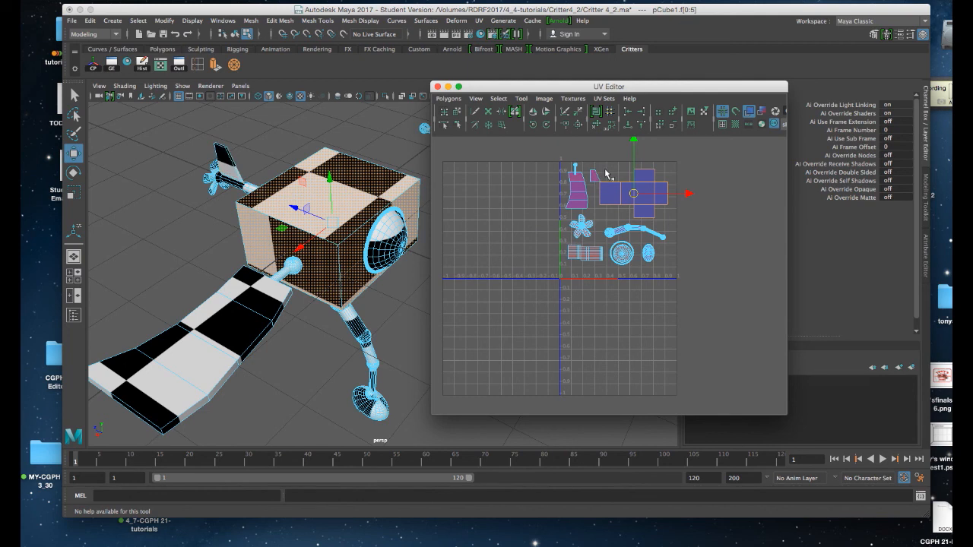
left_click(596, 177)
left_click_drag(596, 177, 663, 254)
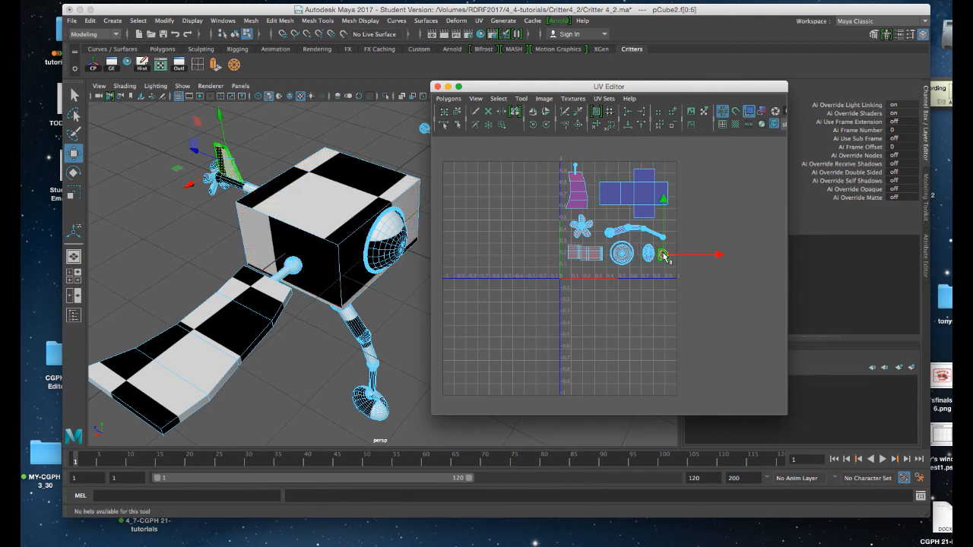
Step: Scale the body's UV shell up slightly to fill the space freed beside the wing shell
left_click(640, 196)
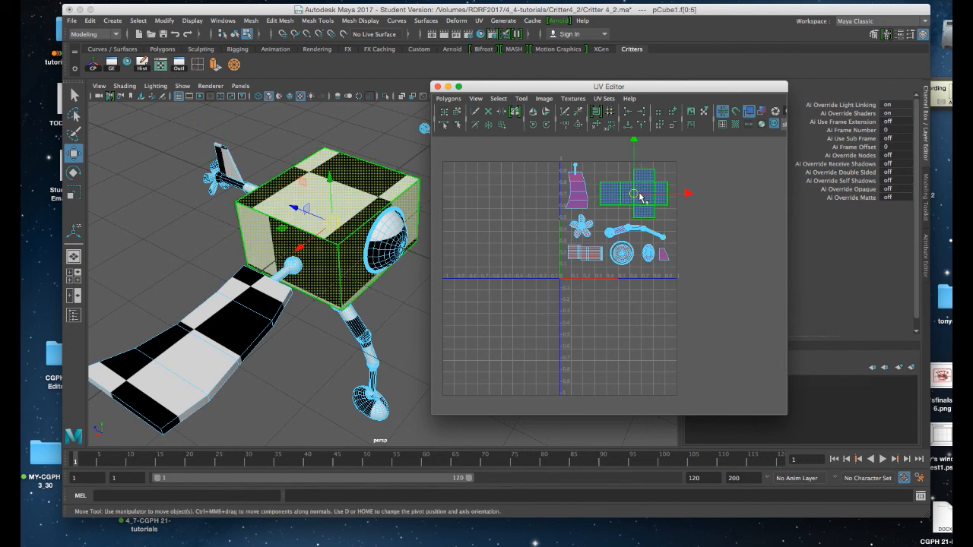
key("r")
left_click_drag(638, 198, 646, 196)
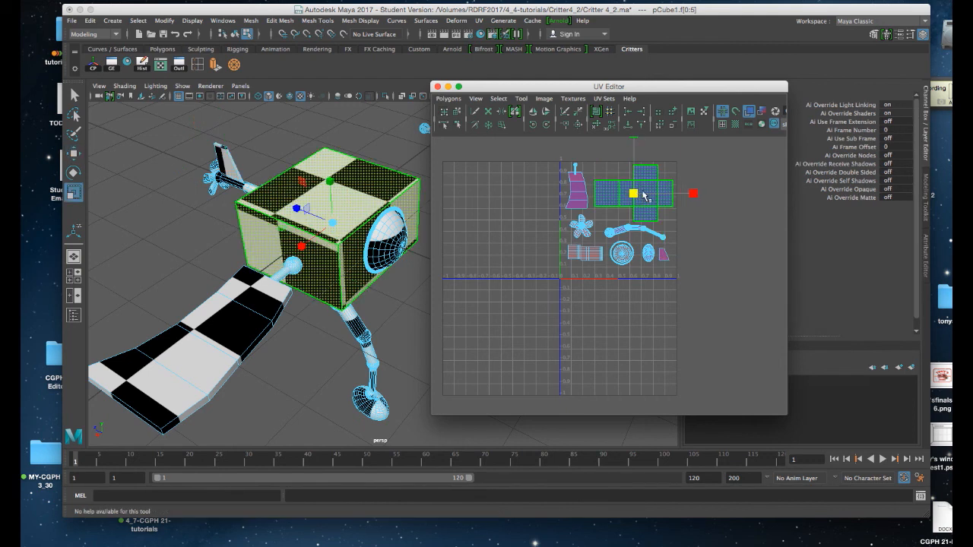
Step: Return to object selection and select all of the critter's parts together in the perspective view
right_click_drag(388, 181, 402, 169)
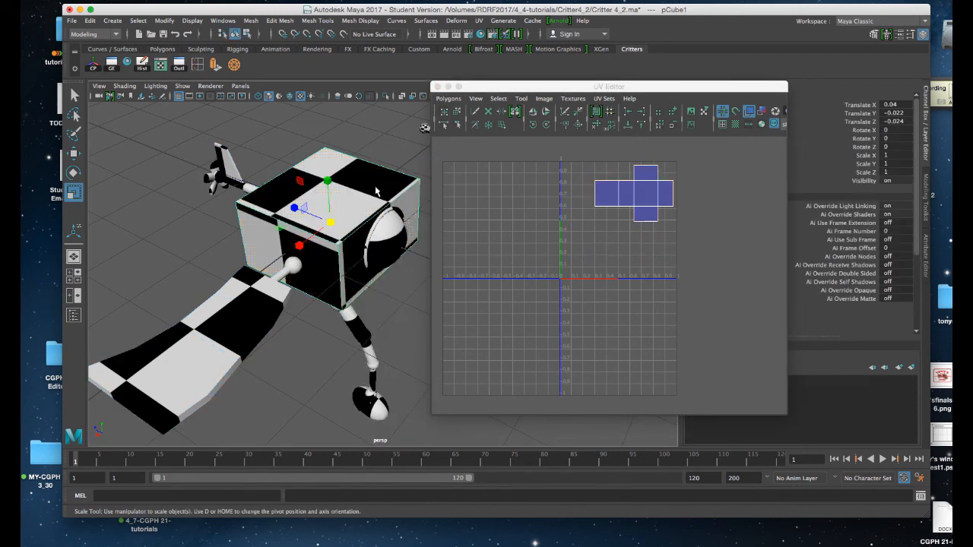
left_click_drag(380, 196, 291, 186, "alt")
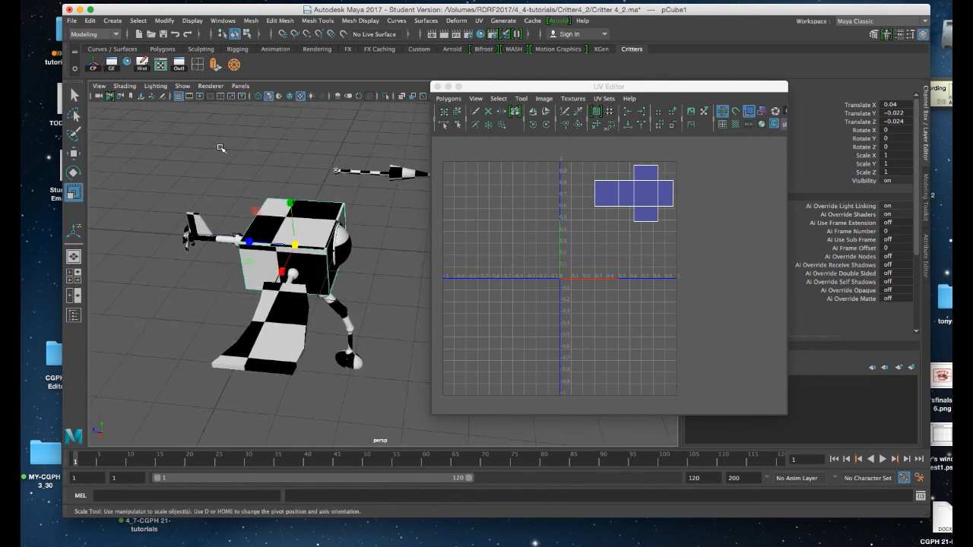
left_click_drag(169, 139, 380, 394)
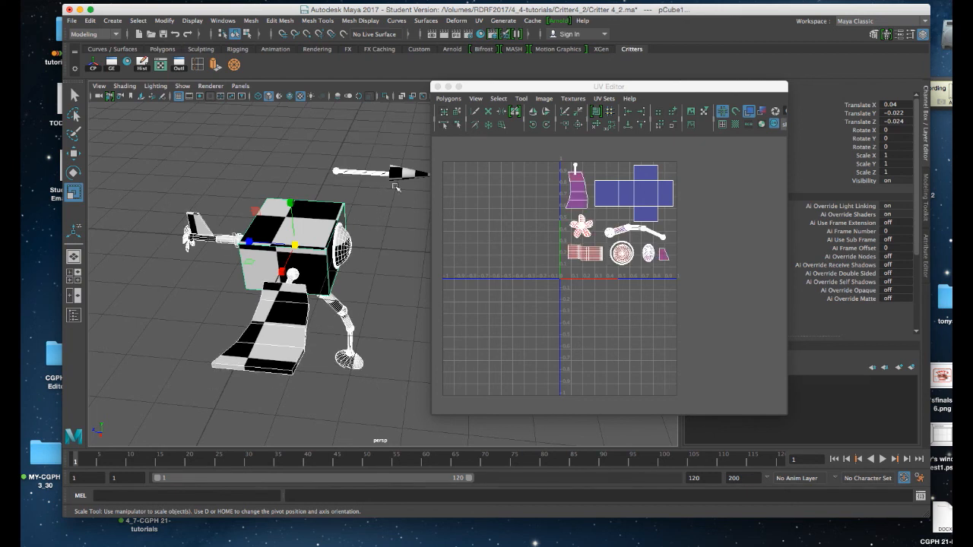
Step: Export a 1024 × 1024 PNG UV snapshot of the selected parts as critterskin in the Desktop's 4_6-tutorials folder
left_click(449, 99)
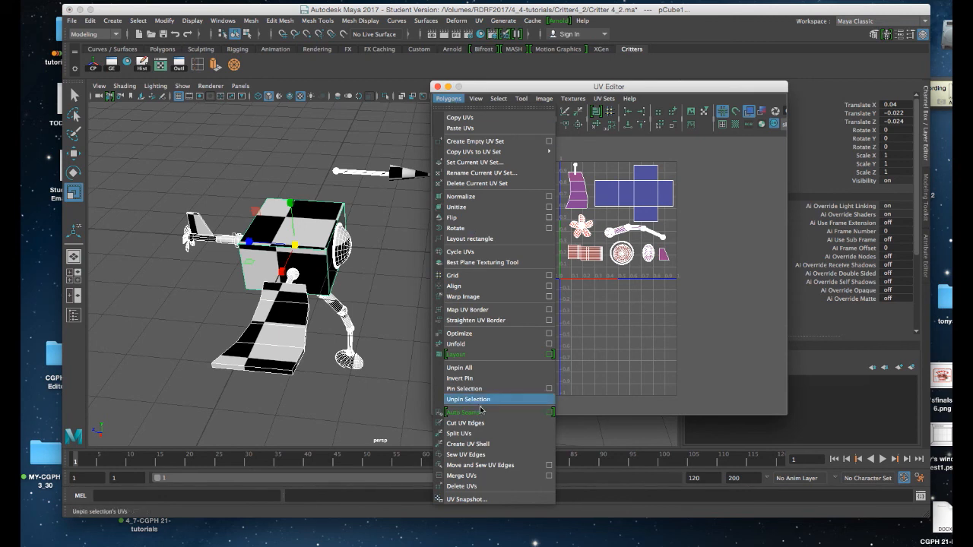
left_click(467, 499)
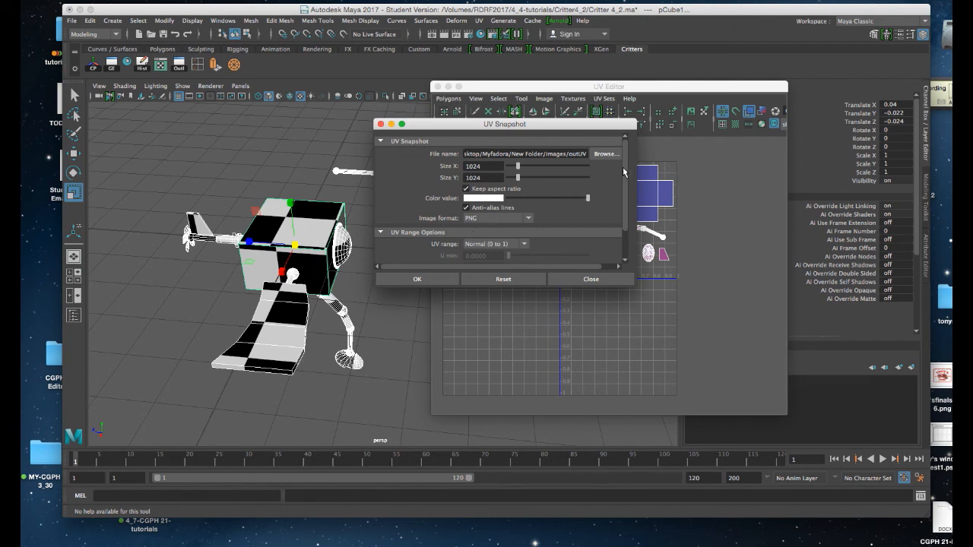
left_click(606, 154)
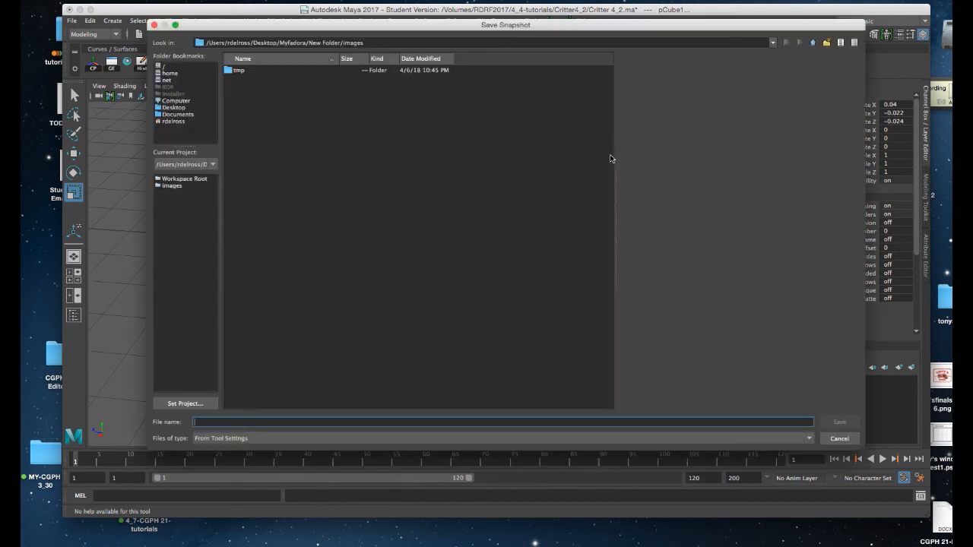
left_click(174, 108)
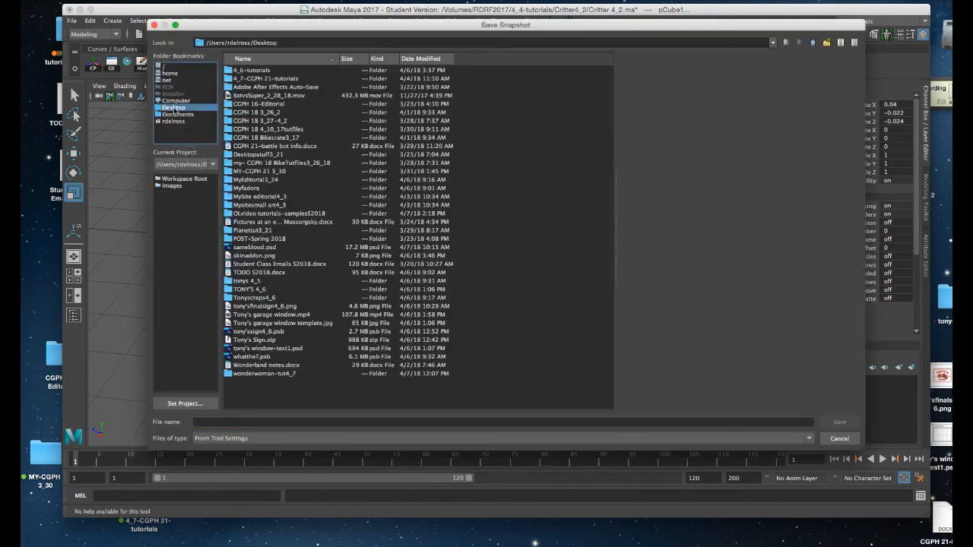
double_click(250, 70)
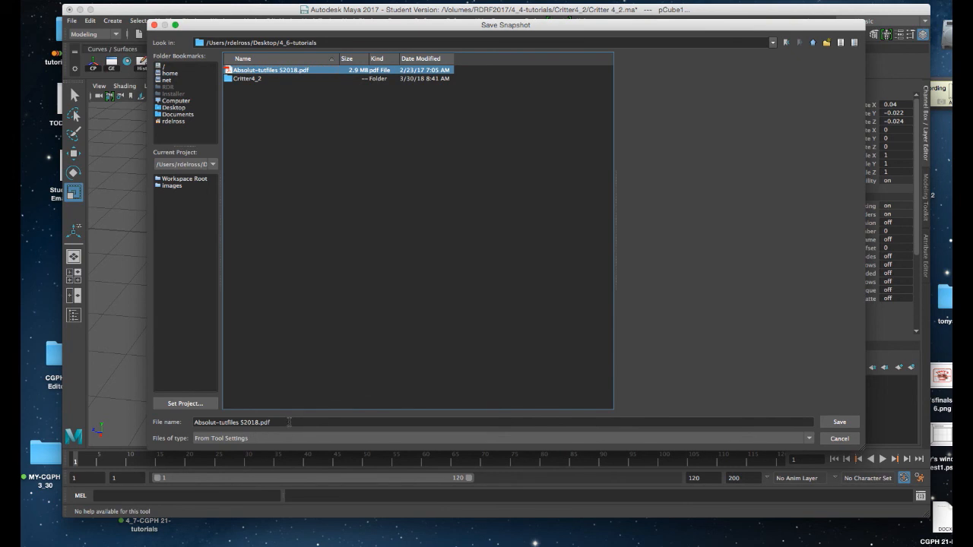
left_click_drag(289, 422, 176, 416)
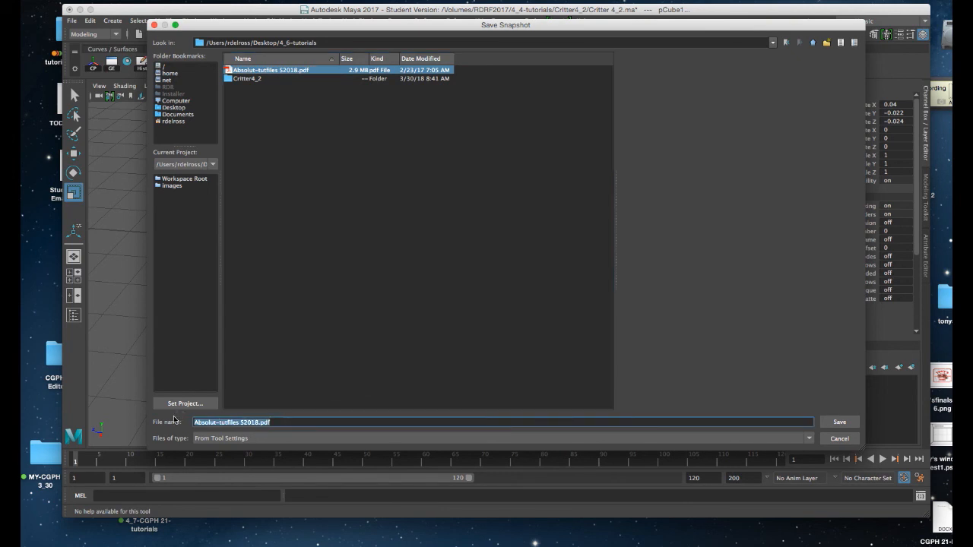
type("critte")
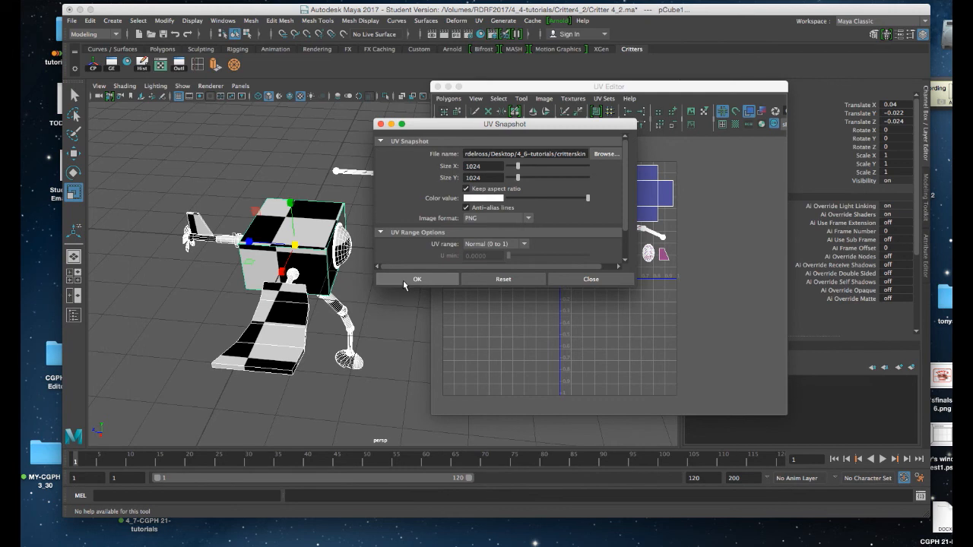
left_click(403, 284)
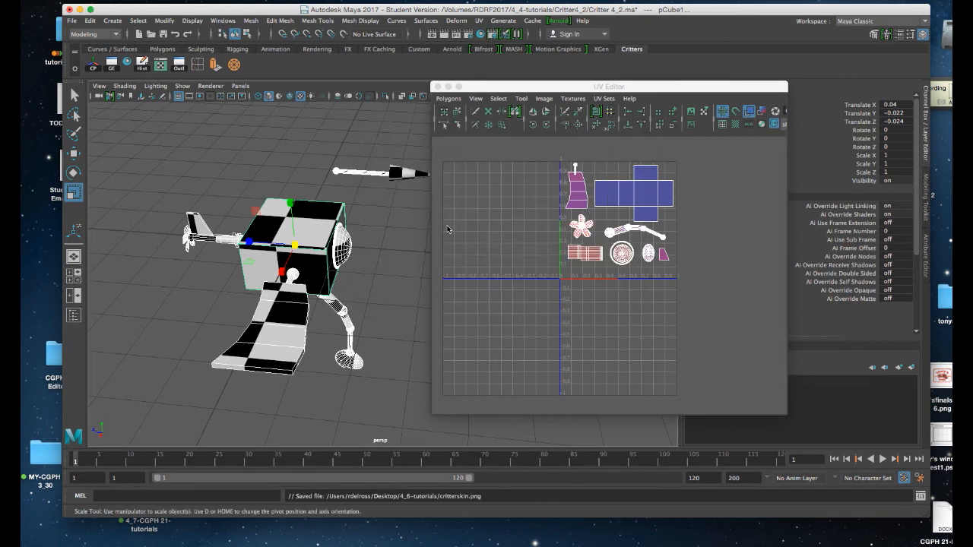